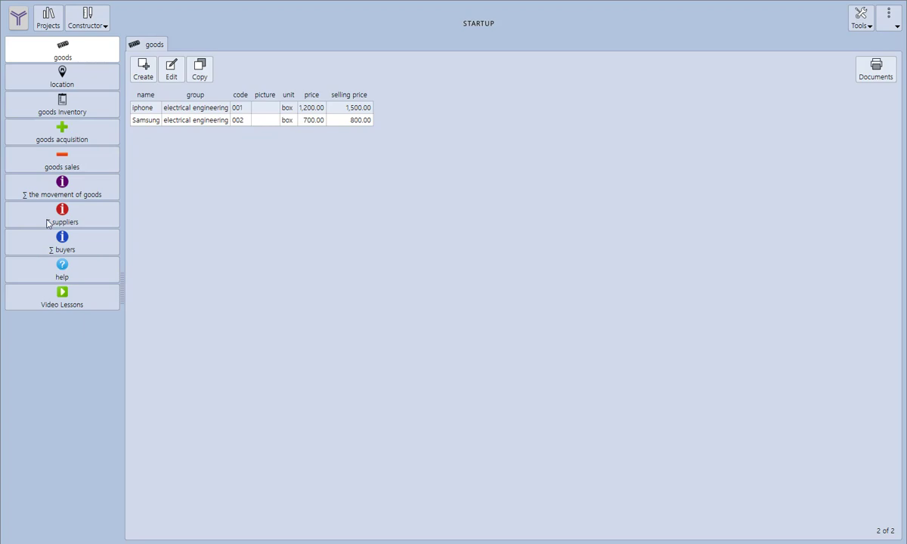
Step: Look over the goods list and the location list, ending on the goods list
click(62, 79)
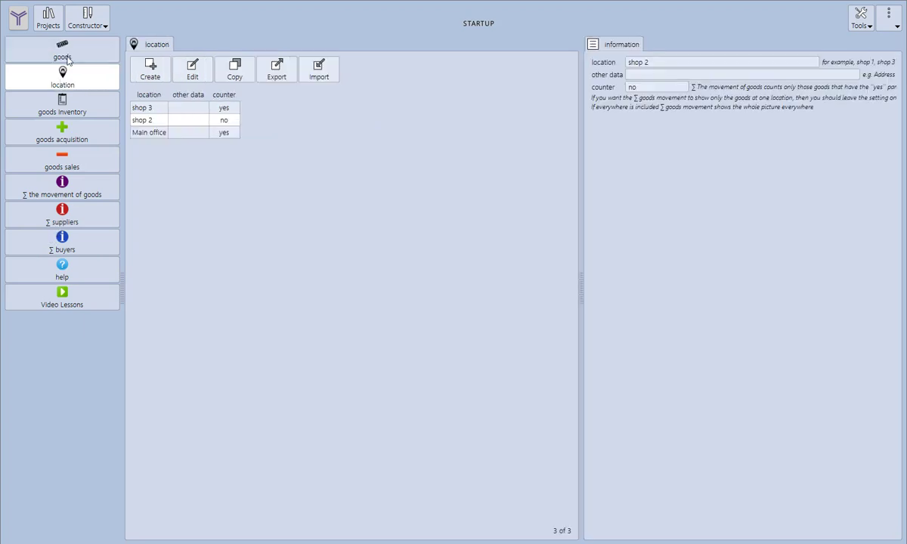
click(66, 59)
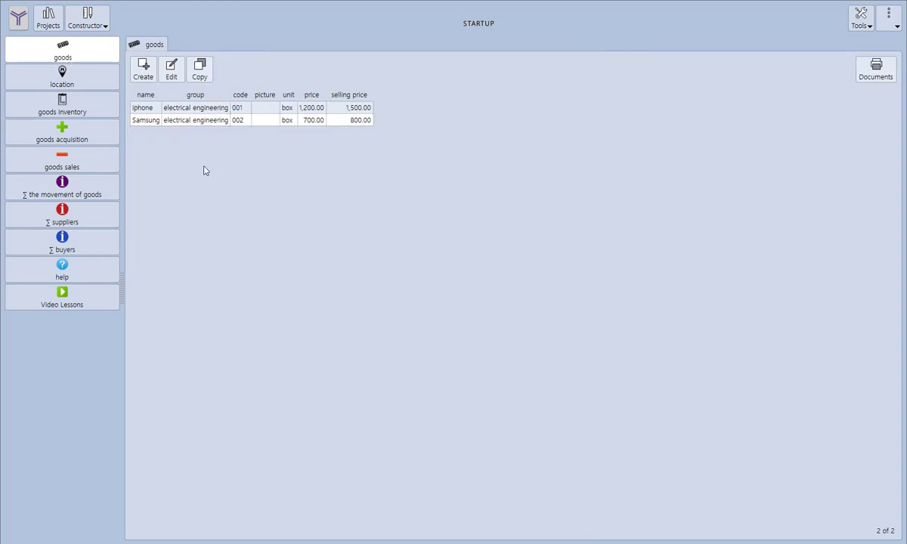
click(97, 28)
click(97, 27)
click(75, 83)
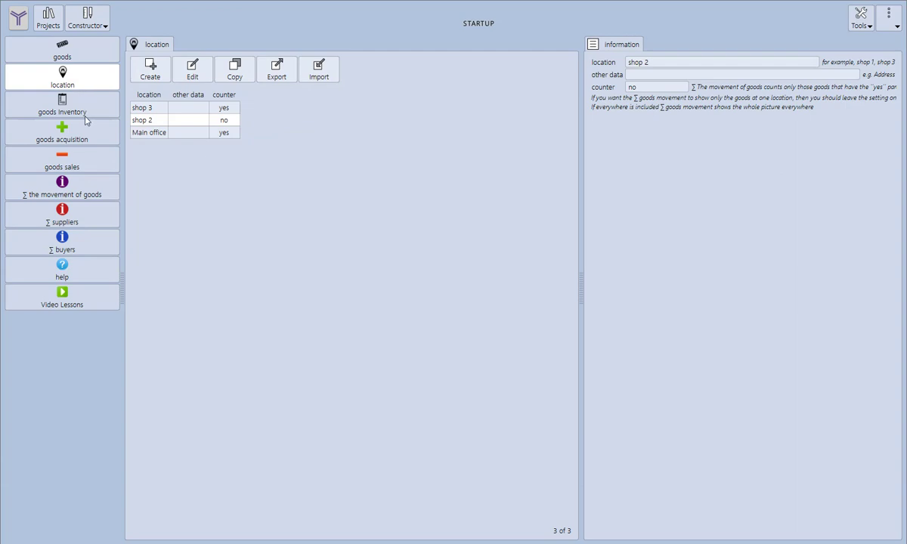
click(83, 58)
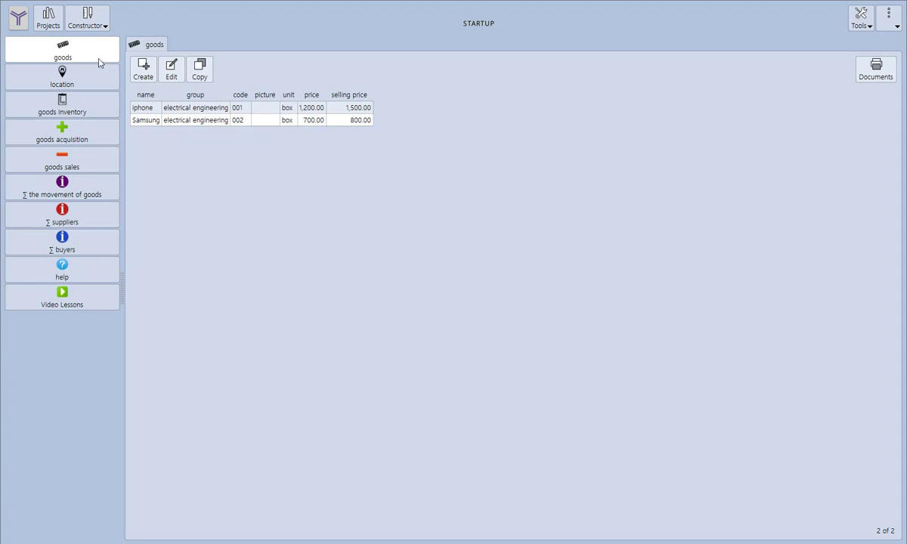
Step: Review the project's string constants, including the Company Address entry, the company contact entries and the currency, without changing any
click(96, 29)
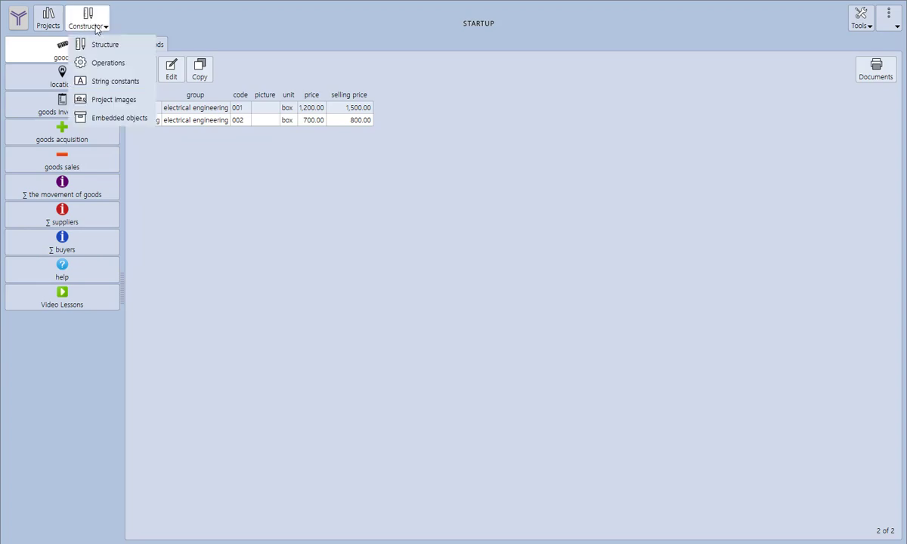
click(106, 82)
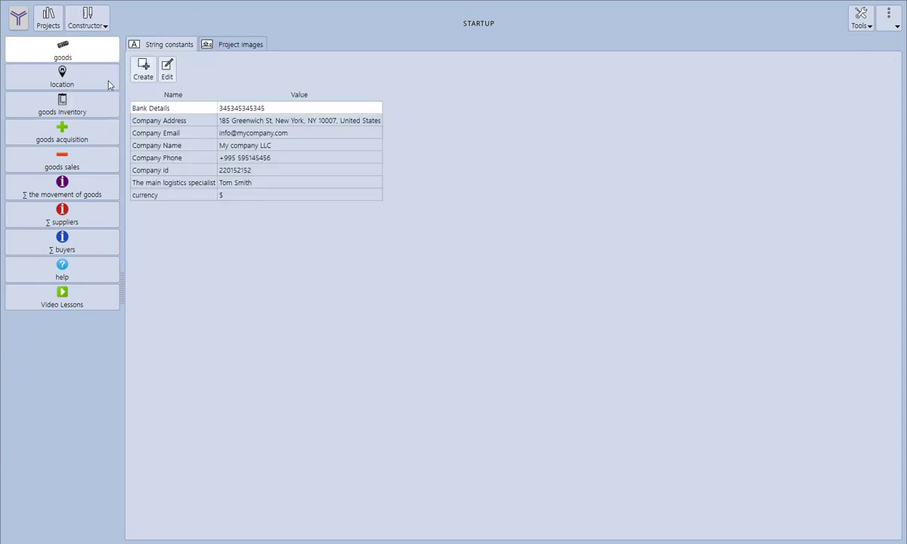
click(181, 121)
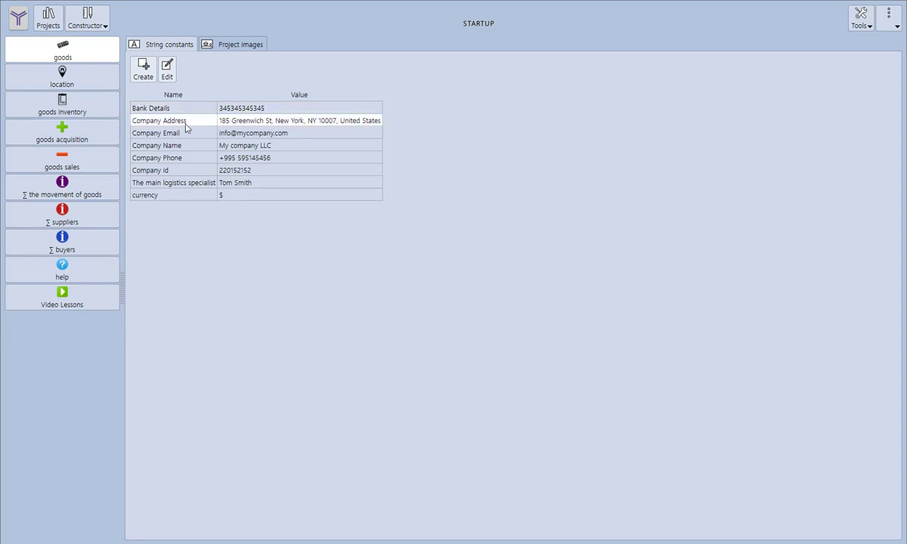
double_click(193, 126)
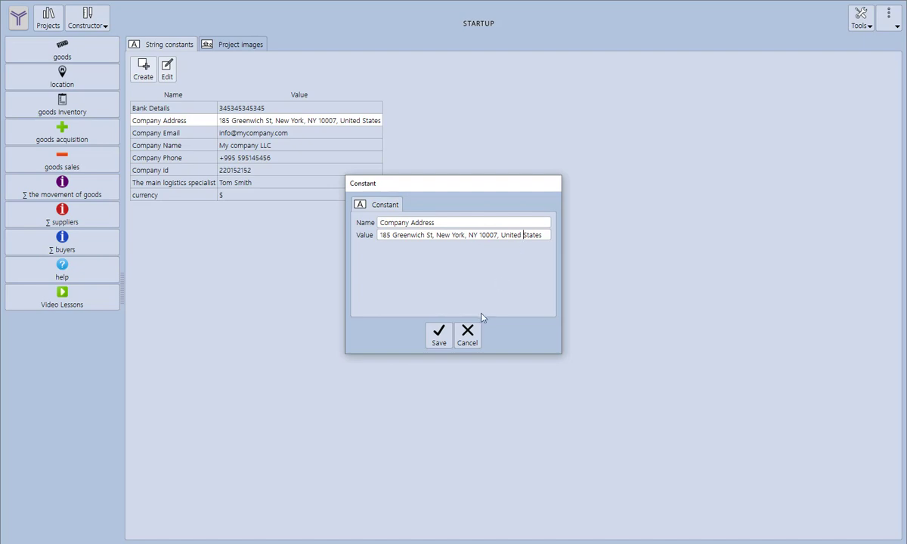
click(459, 330)
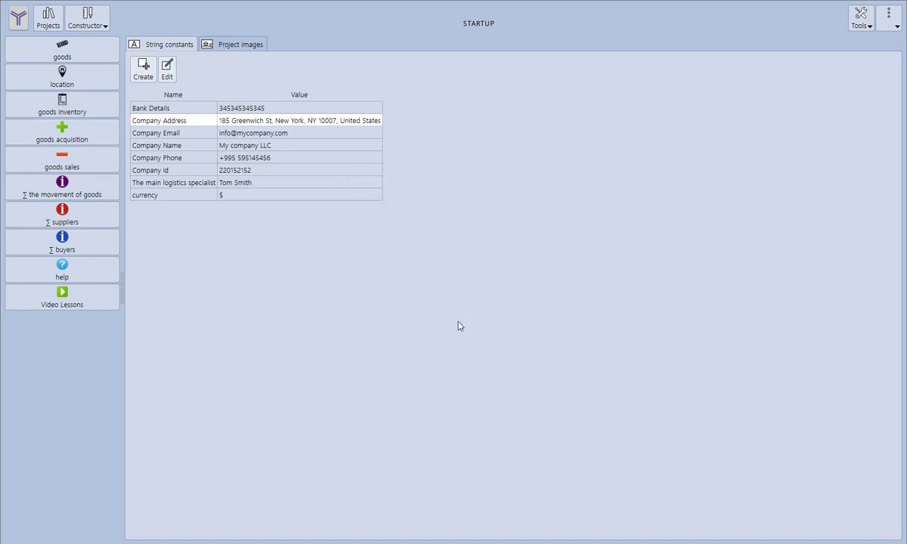
click(245, 136)
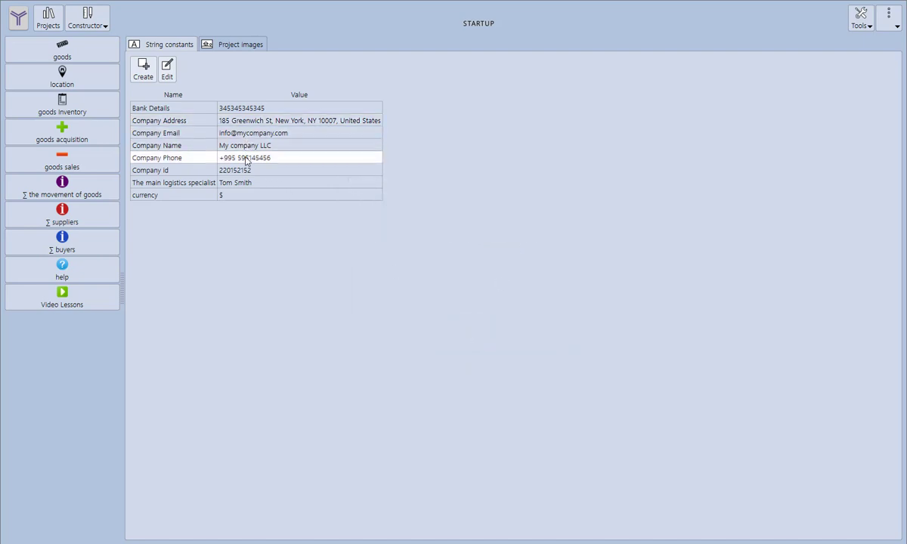
click(242, 196)
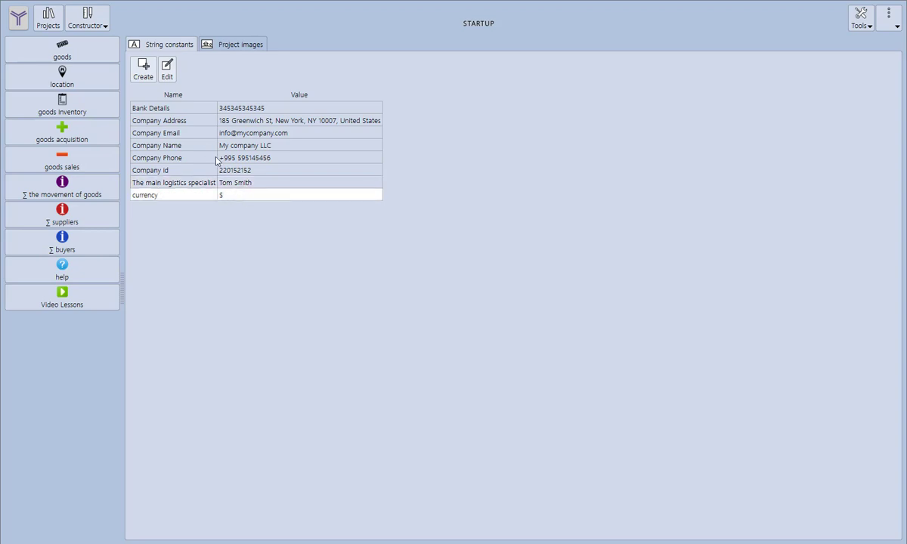
Step: Review the fields of the iphone record in the goods list, and close the record with its values as they are
click(80, 56)
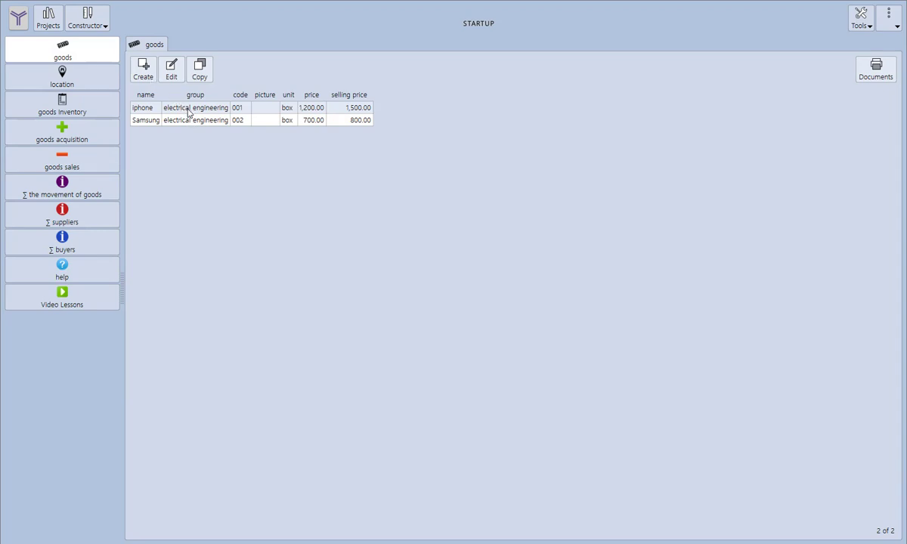
double_click(189, 111)
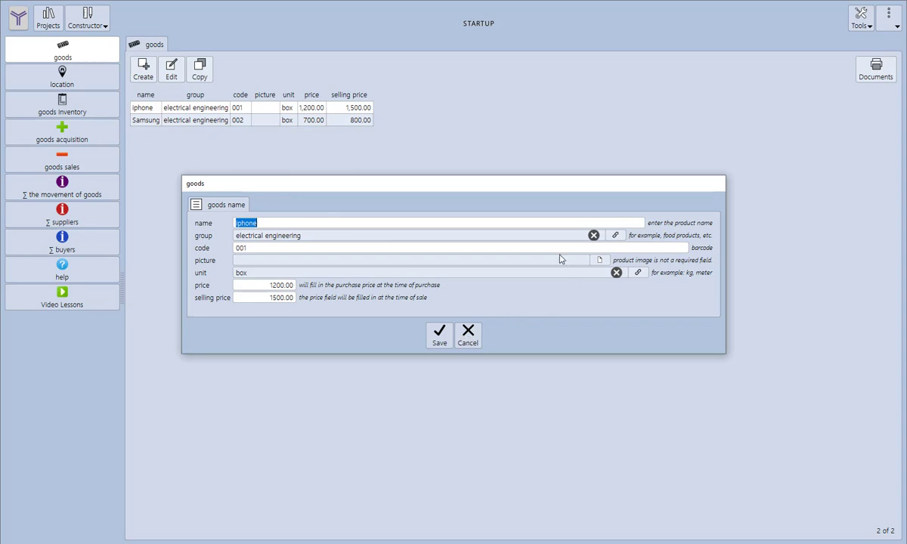
click(262, 224)
click(440, 333)
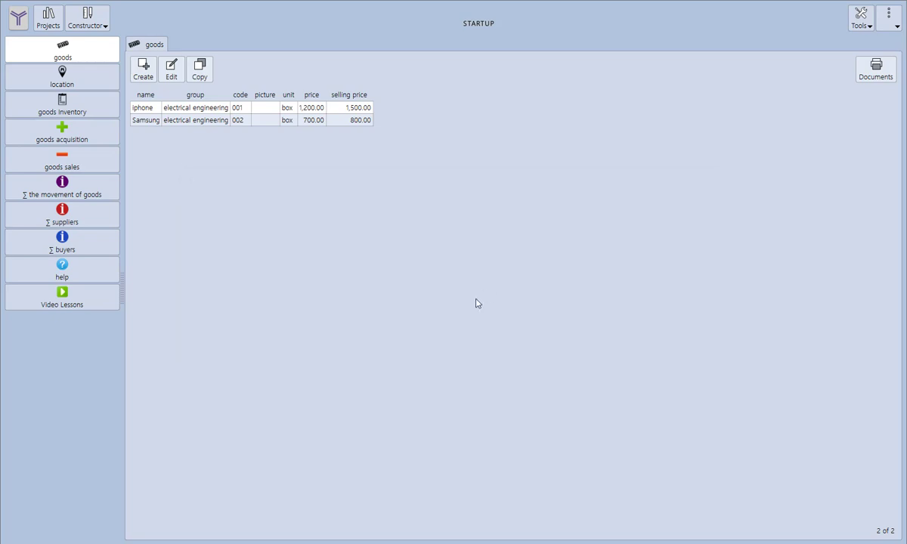
Step: Check which document templates are available for the goods list, leaving without opening or printing one
click(888, 78)
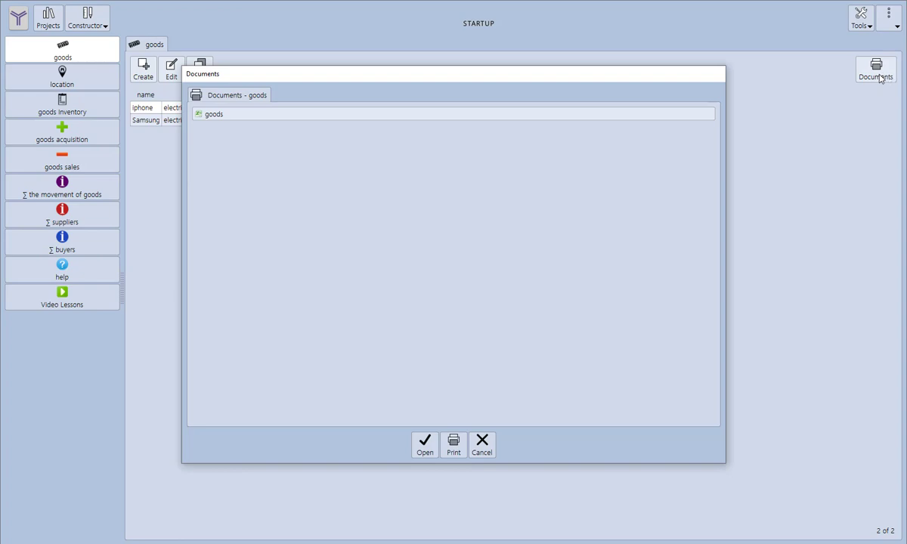
click(234, 114)
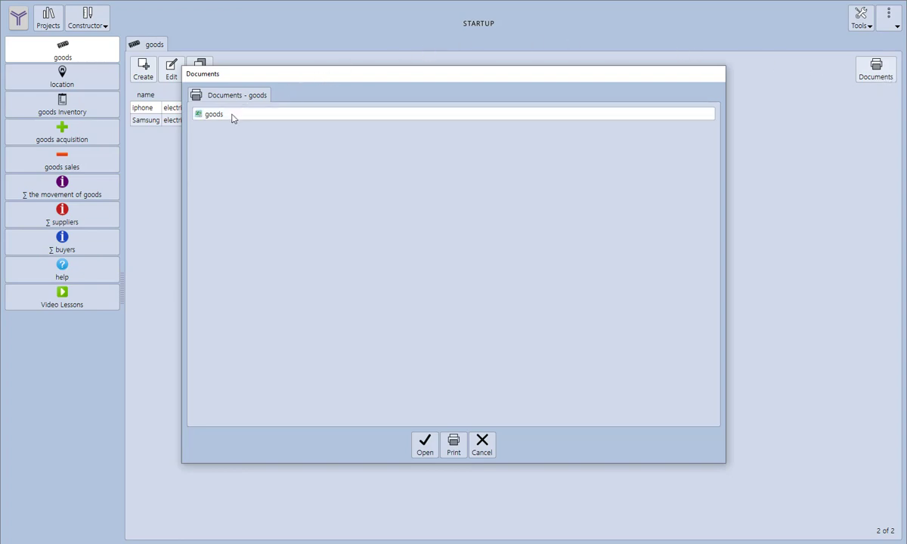
click(484, 446)
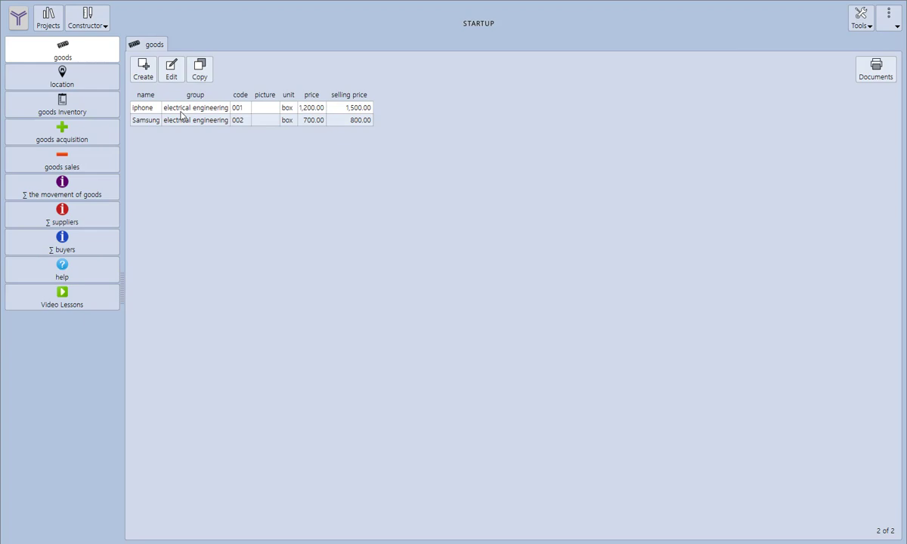
Step: Examine the group and unit choices available for the iphone record, and close everything without changing the record
double_click(181, 114)
double_click(577, 230)
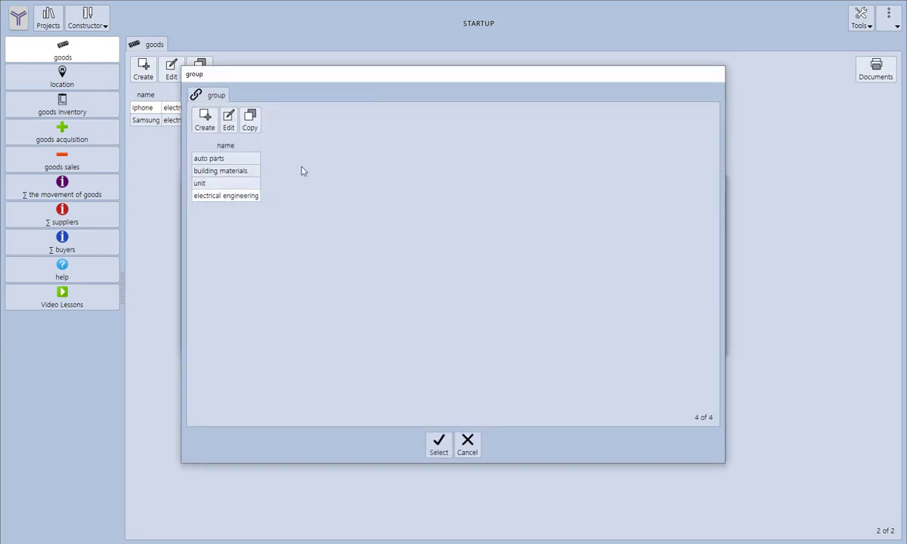
click(200, 158)
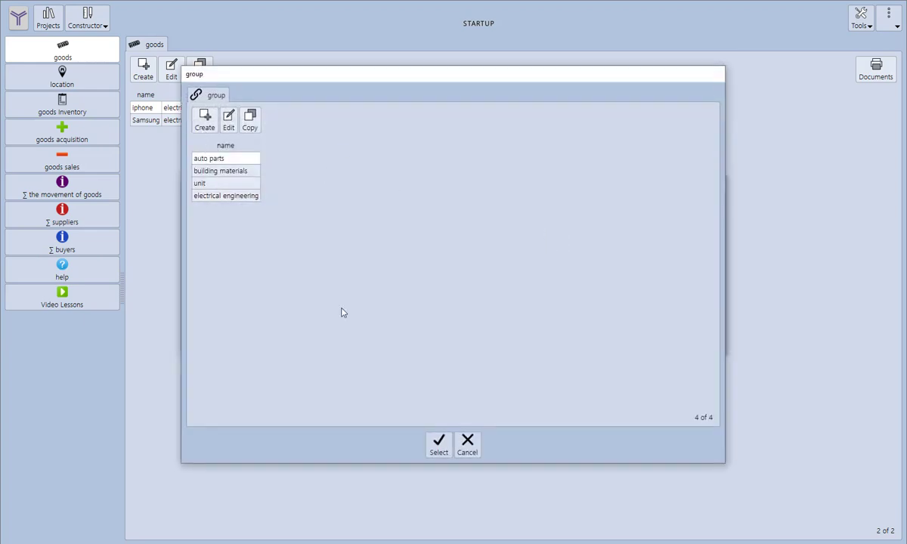
click(466, 445)
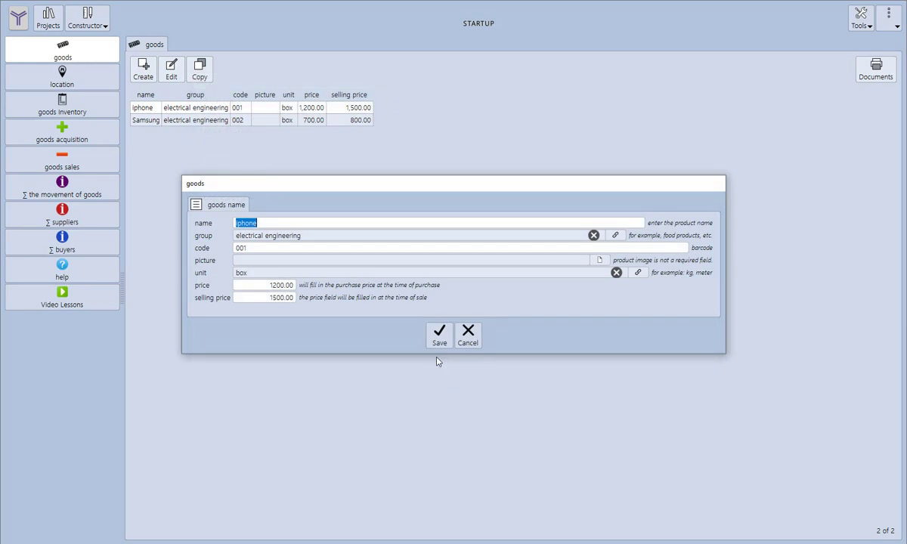
double_click(627, 275)
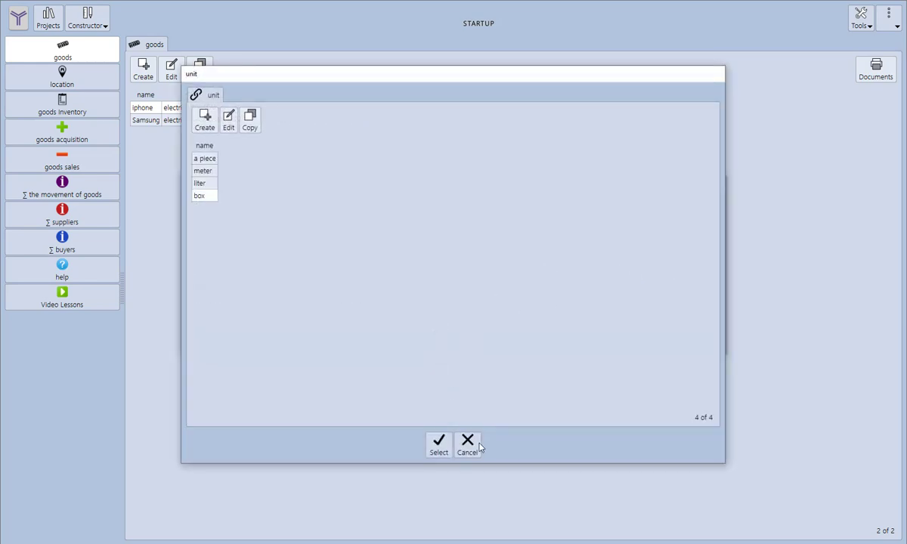
click(478, 446)
click(468, 337)
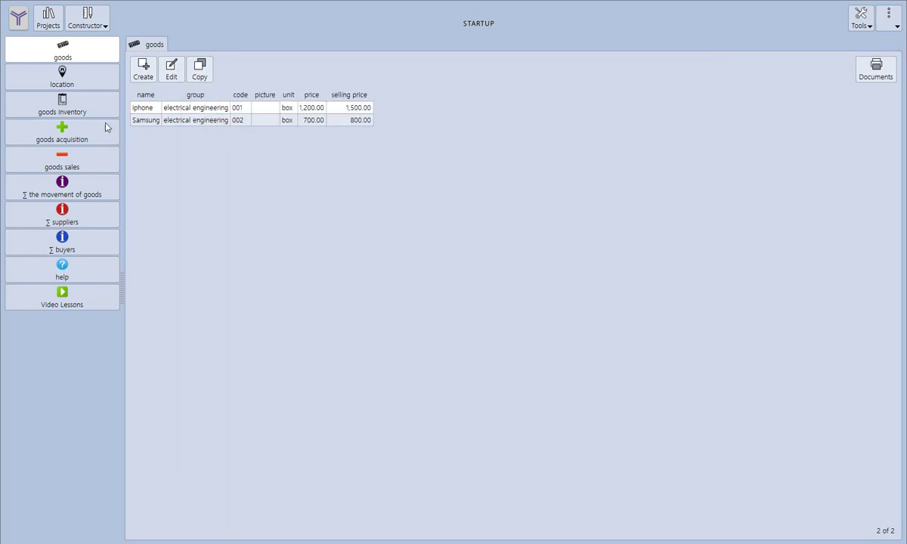
Step: Review the shop 3 record in the location list, including its counter setting, and close it without saving
click(76, 85)
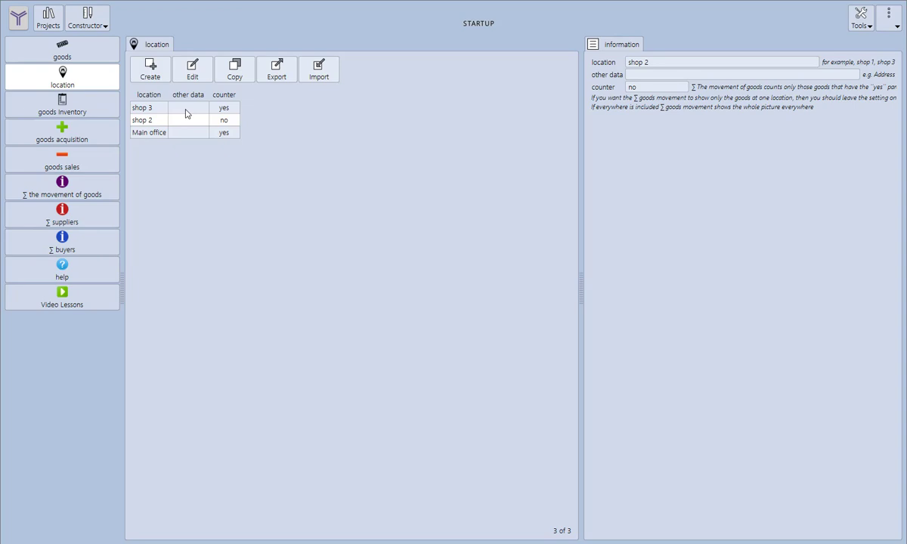
double_click(187, 113)
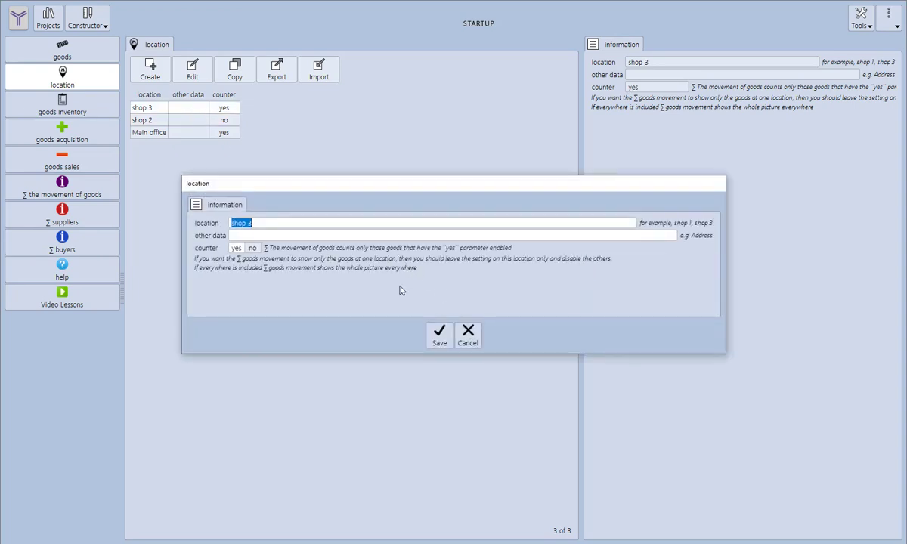
click(240, 250)
click(469, 337)
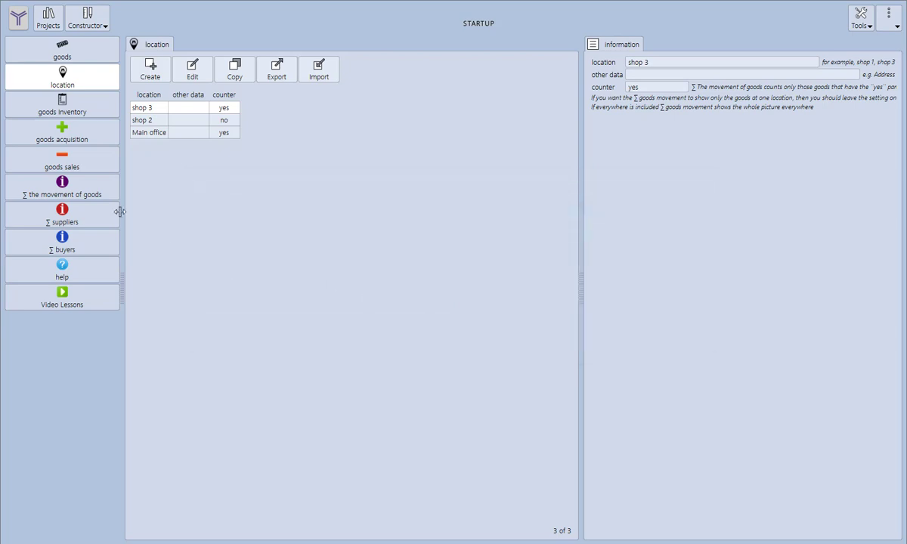
click(73, 186)
click(61, 75)
Step: Open the goods inventory and widen the pane for its detailed entries and attached files slightly
click(64, 112)
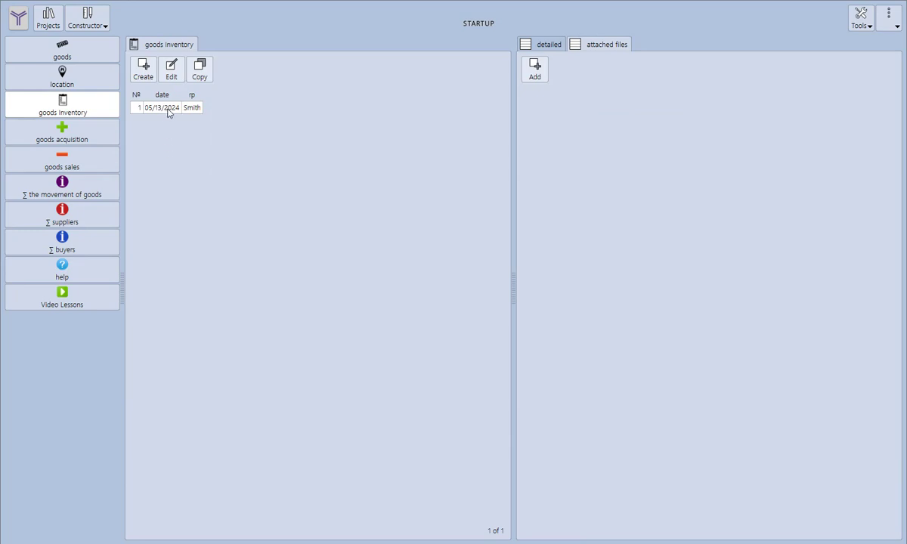
drag(512, 287, 493, 287)
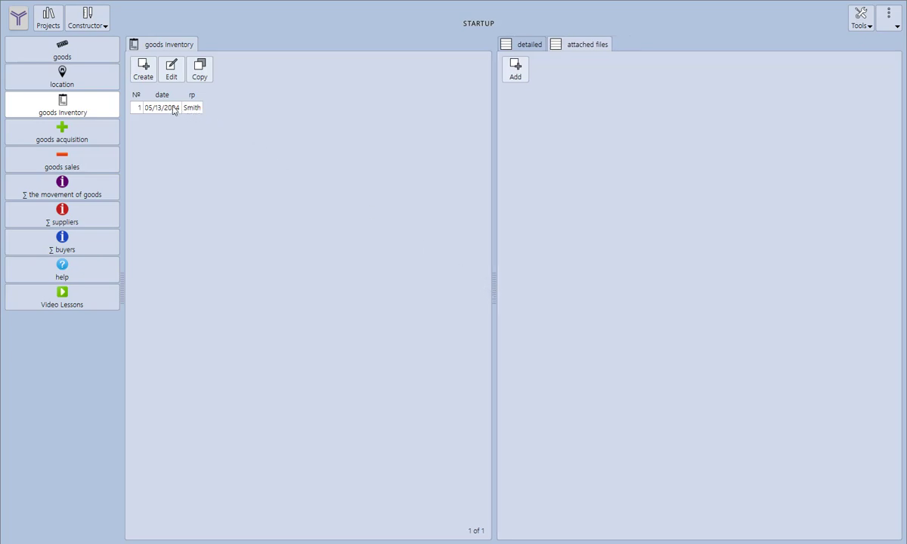
drag(493, 291, 488, 291)
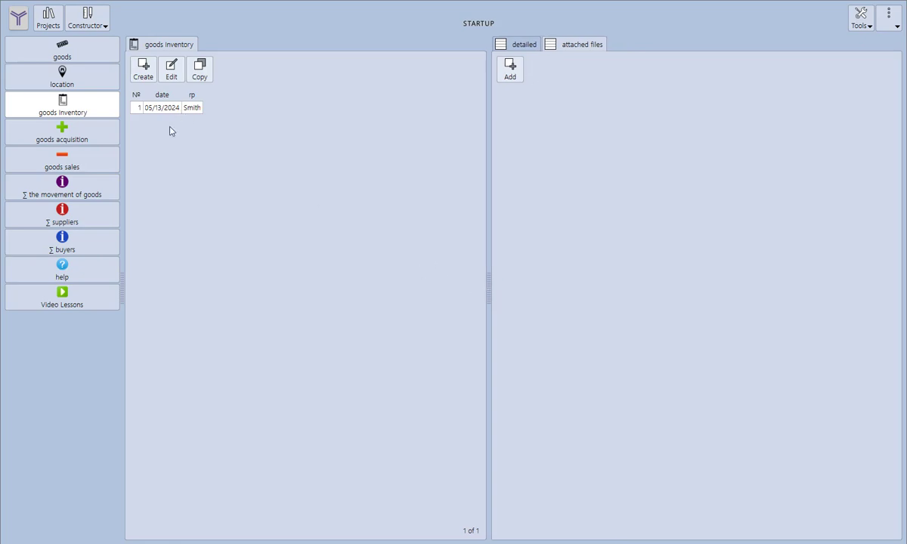
Step: Review the 05/13/2024 inventory record and the file picker for its attachments, cancelling both
double_click(157, 108)
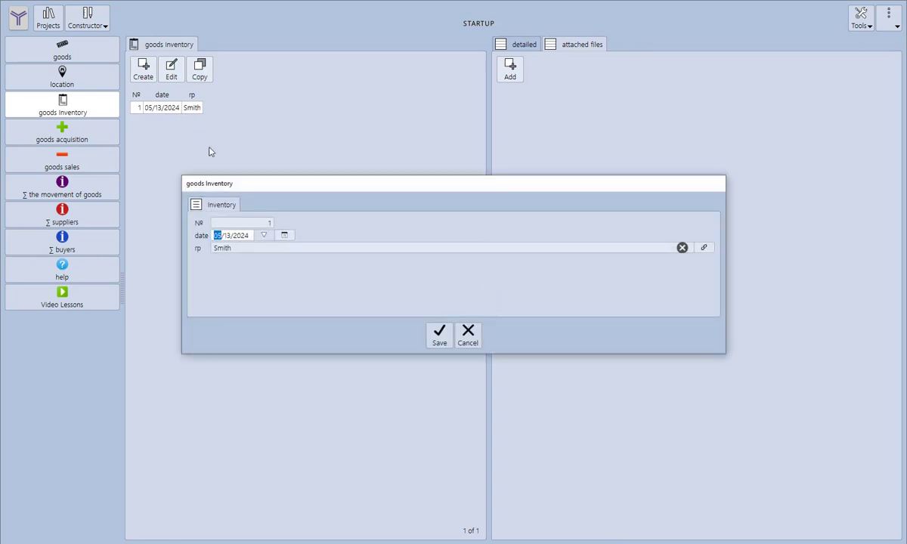
click(469, 336)
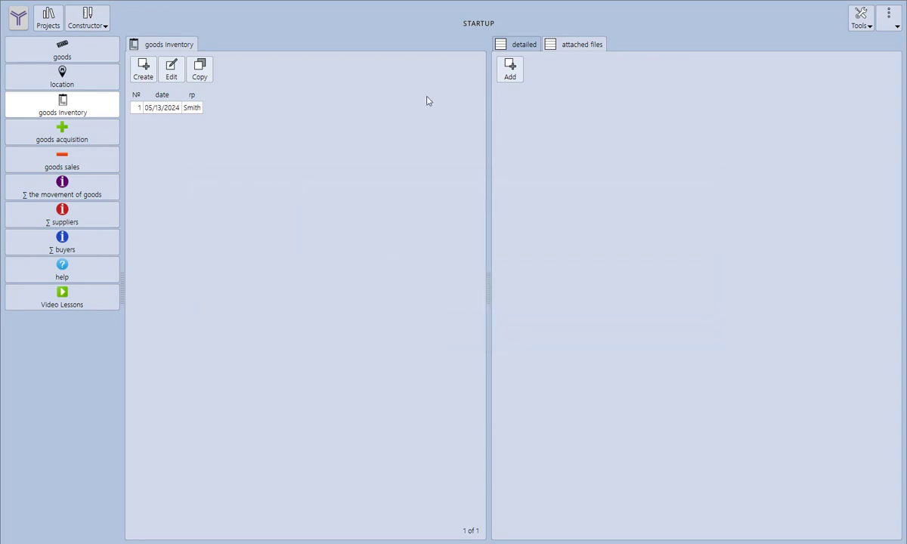
click(510, 72)
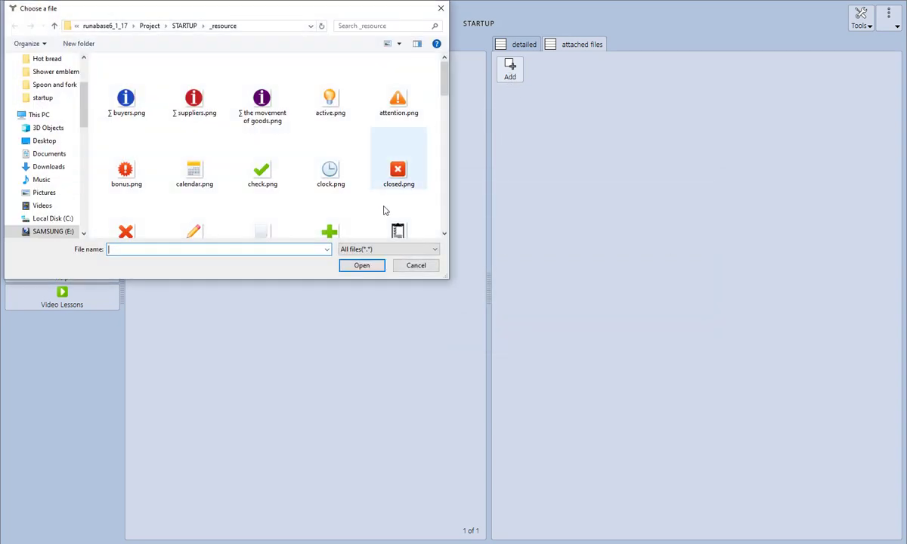
key(Escape)
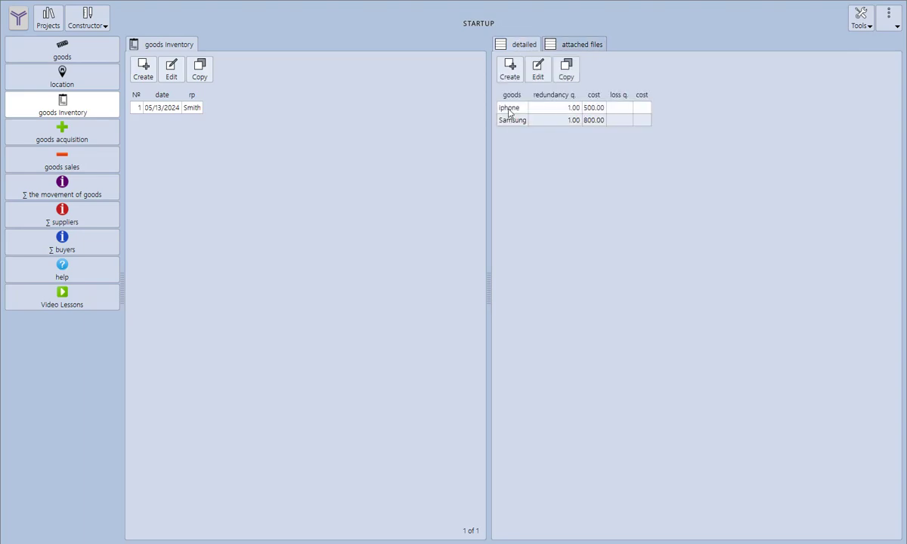
Step: Examine the iphone entry in the inventory's detailed list, including its redundancy and loss fields, and cancel without saving
double_click(509, 108)
click(273, 272)
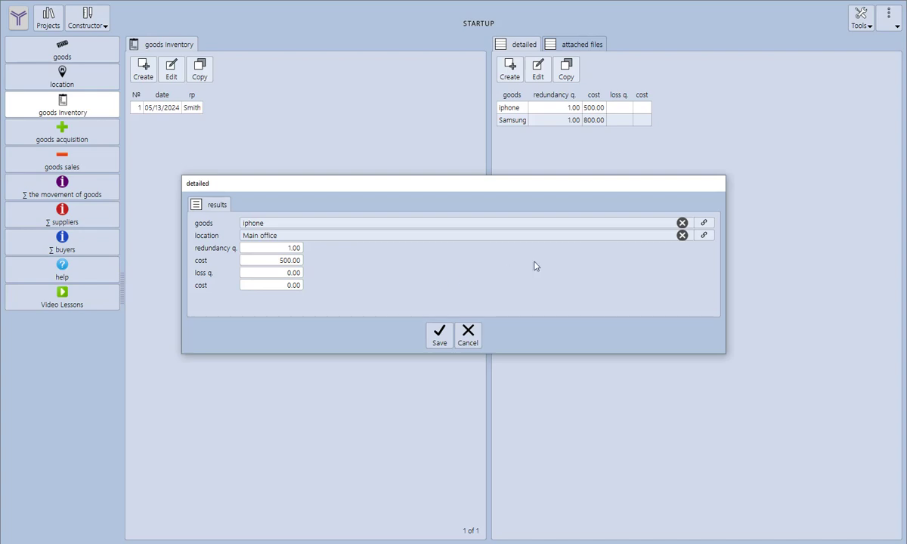
click(469, 333)
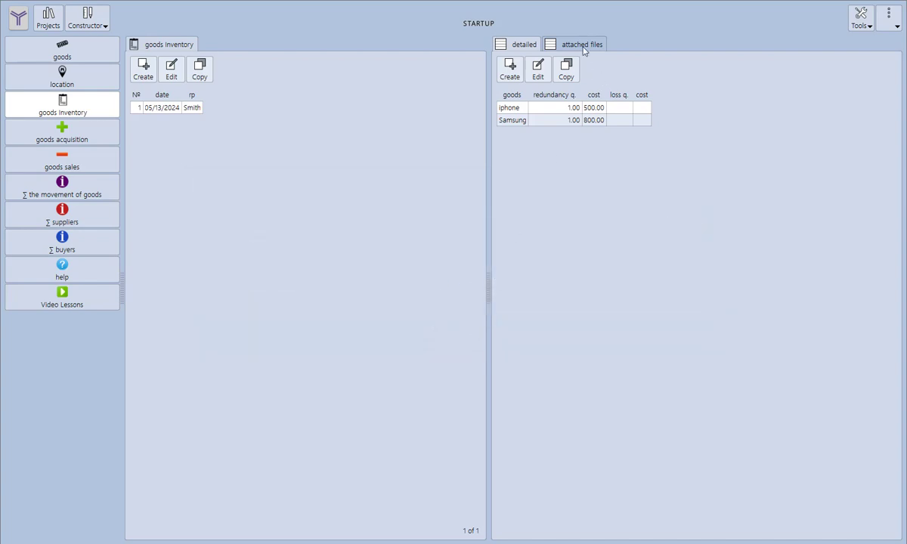
Step: Review the goods inventory's attached files and the file picker for adding one, cancelling without choosing a file
click(582, 44)
click(510, 68)
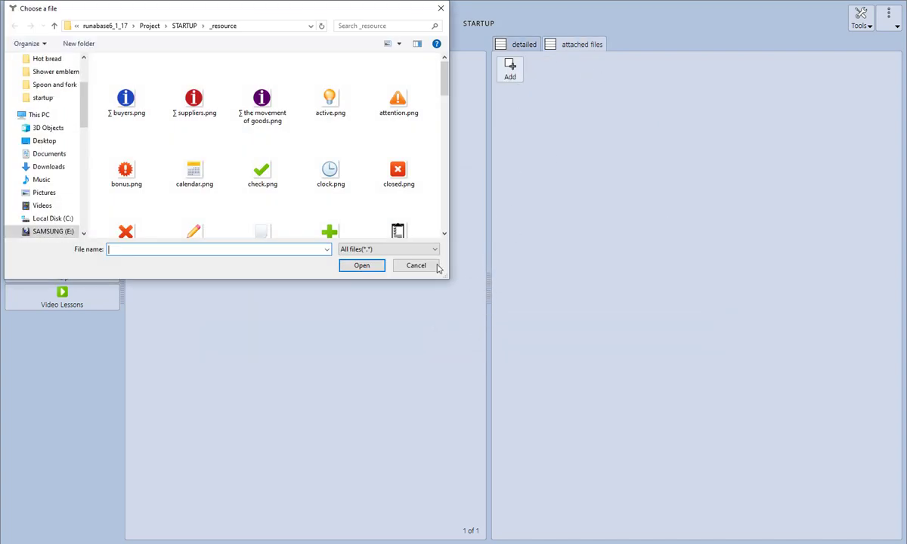
click(415, 265)
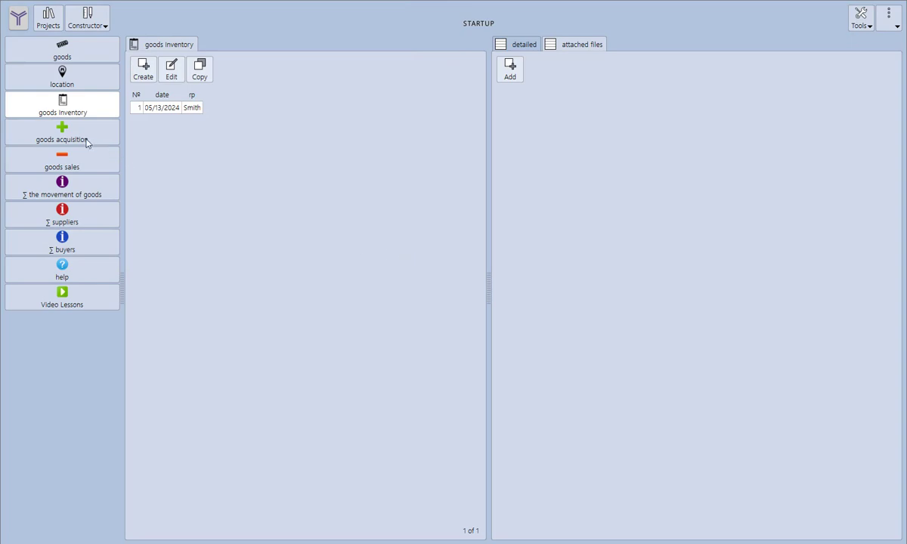
Step: Open goods acquisition with its record list and purchased goods, and widen the purchased goods pane slightly
click(57, 137)
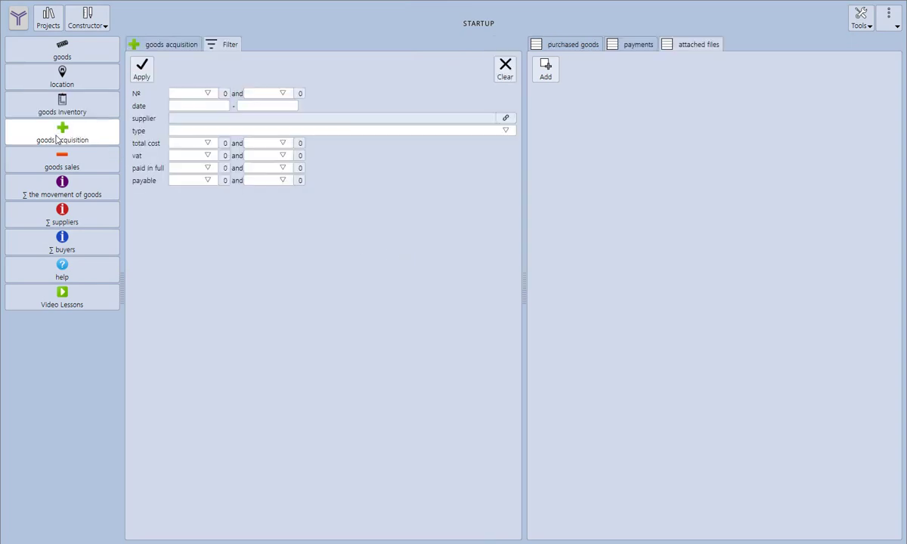
click(557, 46)
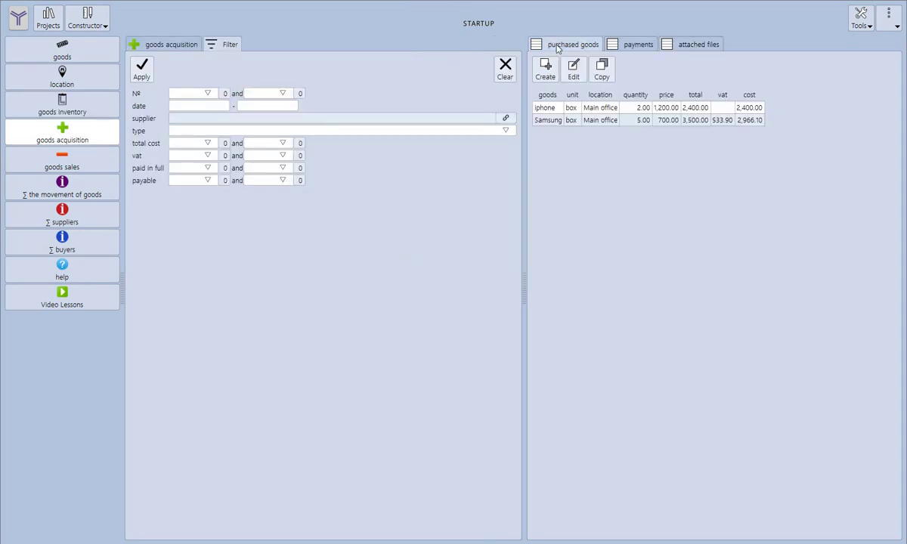
click(145, 43)
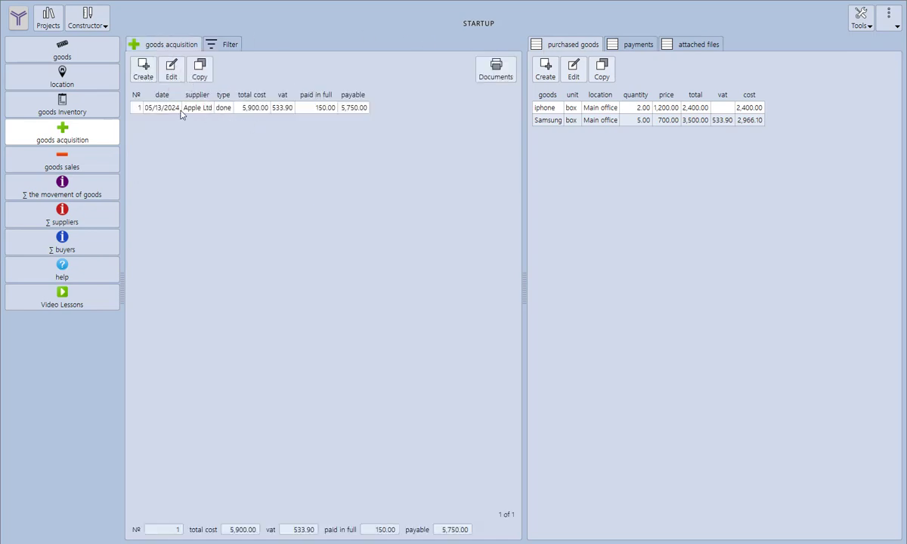
mouse_move(523, 279)
mouse_down()
mouse_move(497, 278)
mouse_move(517, 277)
mouse_up()
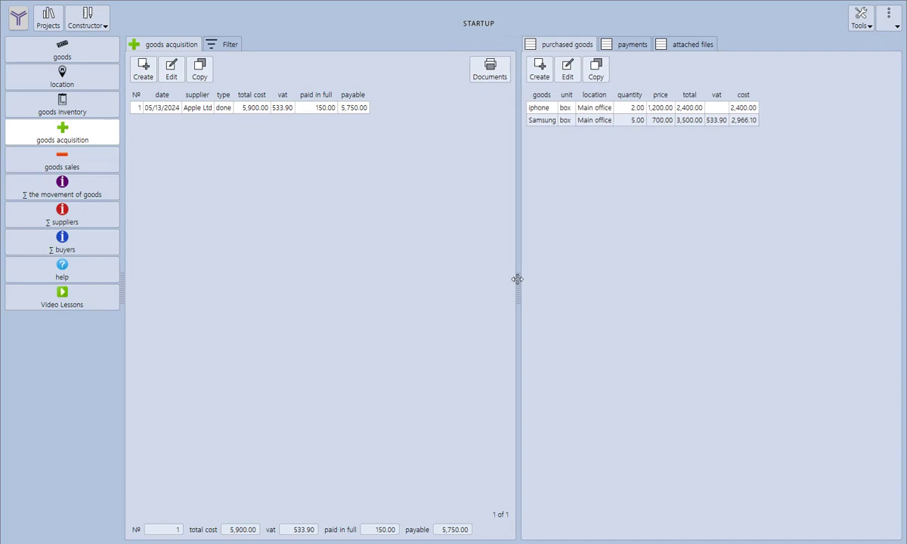
Step: Review the Apple Ltd acquisition record and the list of suppliers it can be linked to, cancelling both
double_click(198, 109)
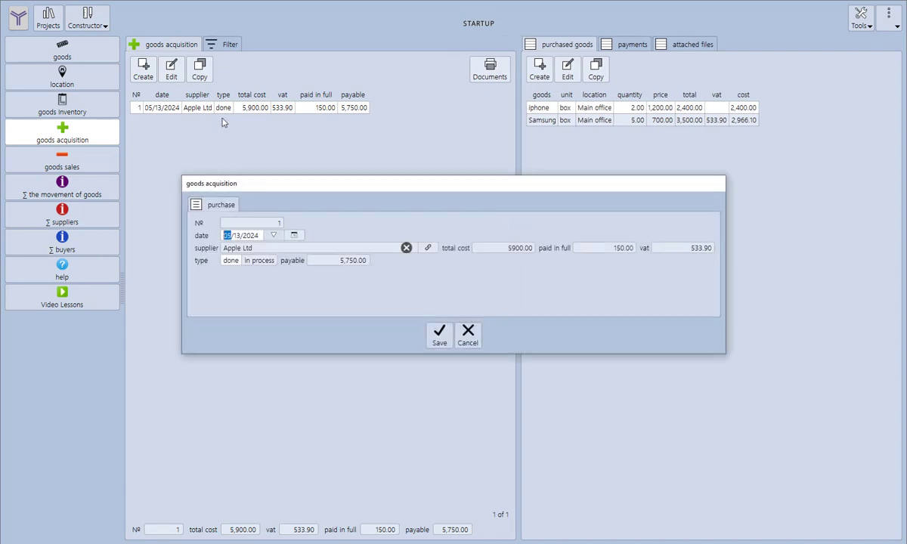
click(428, 249)
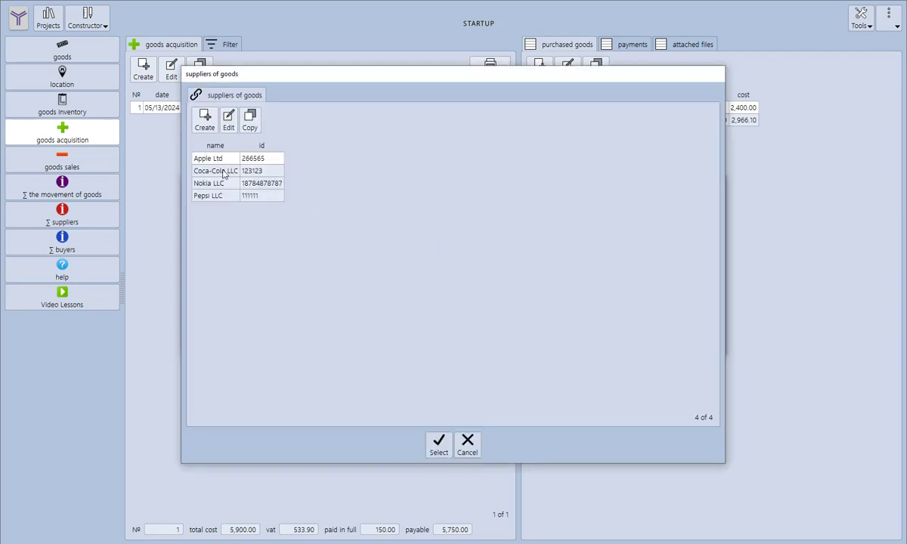
click(467, 444)
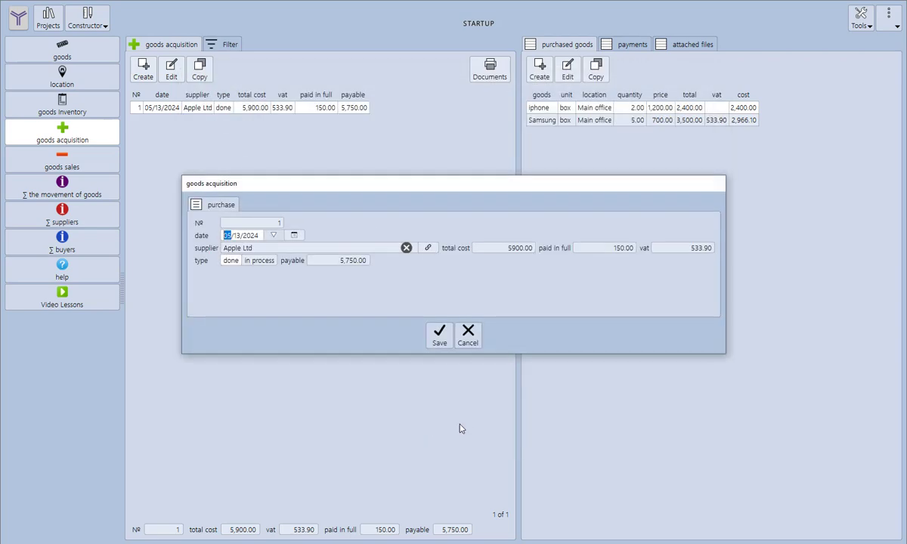
click(468, 338)
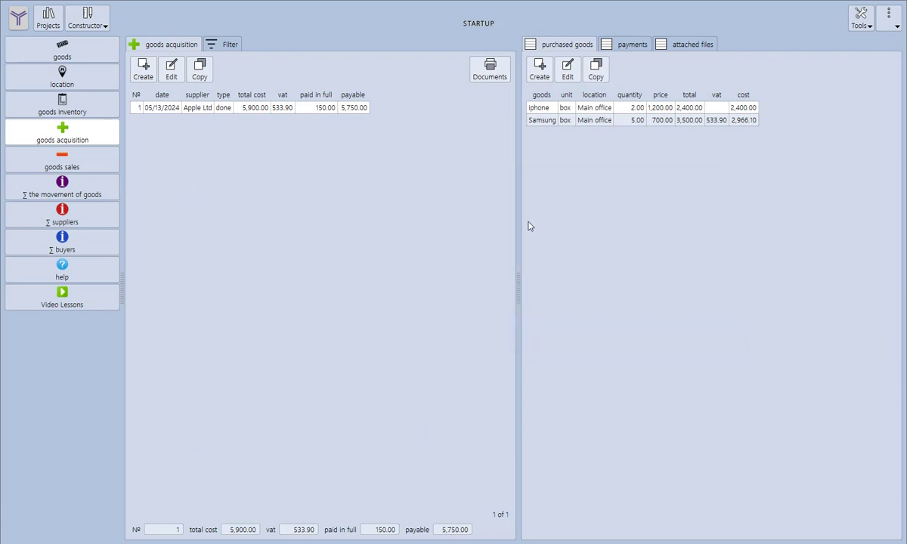
Step: Examine the iphone entry in the purchased goods, including its goods selection list and VAT fields, and close it without changes
double_click(568, 111)
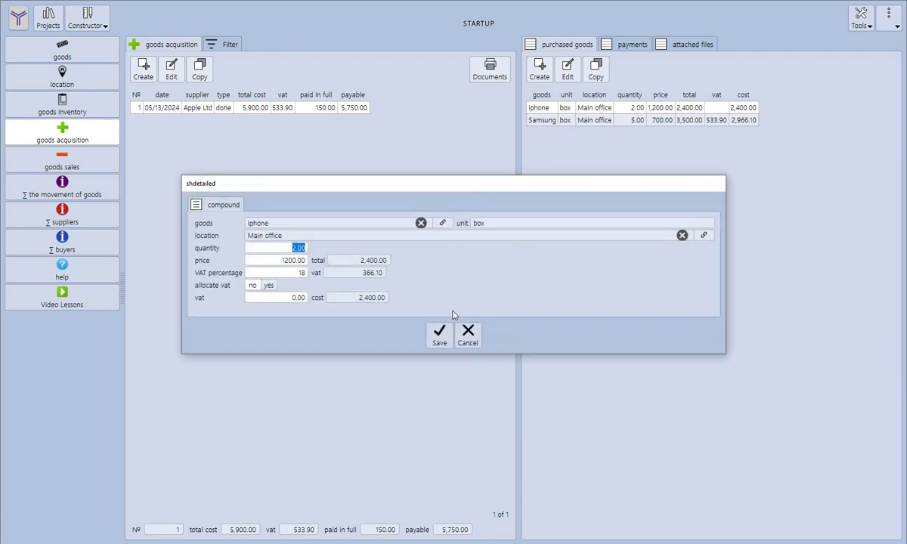
click(443, 223)
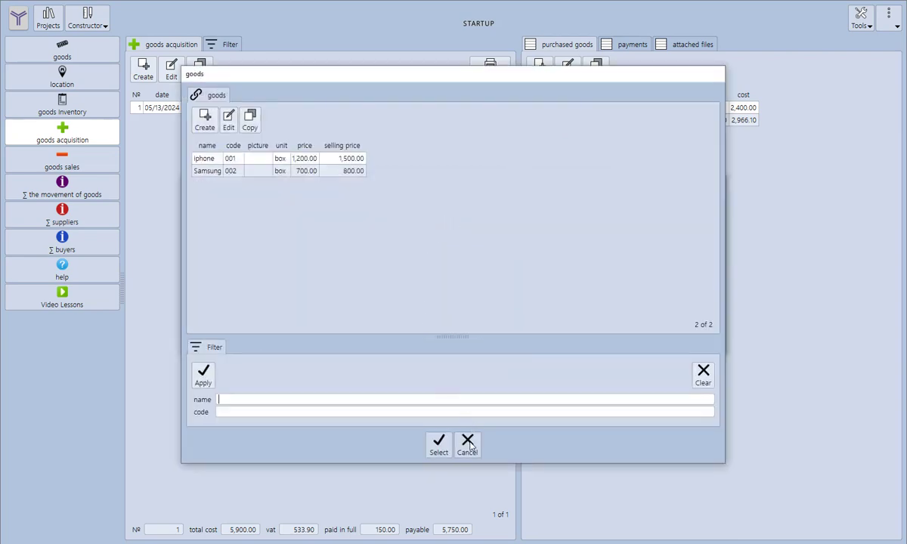
click(438, 446)
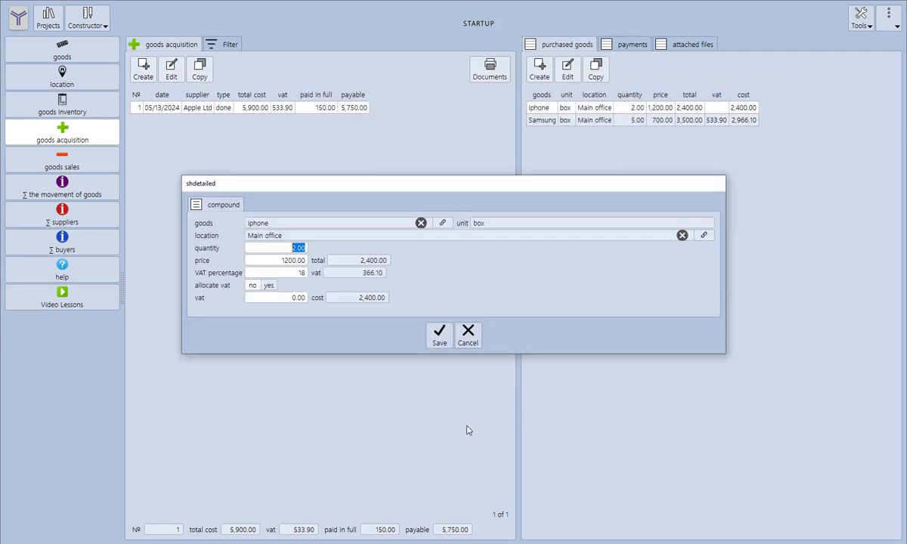
click(440, 334)
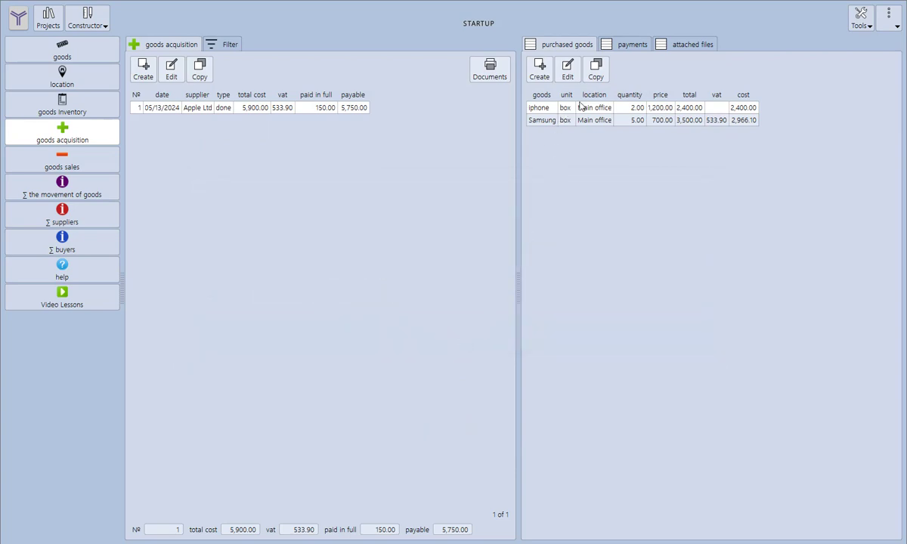
Step: Review the acquisition's payments, attached files, available documents and filter fields, closing the document list without opening the report
click(630, 46)
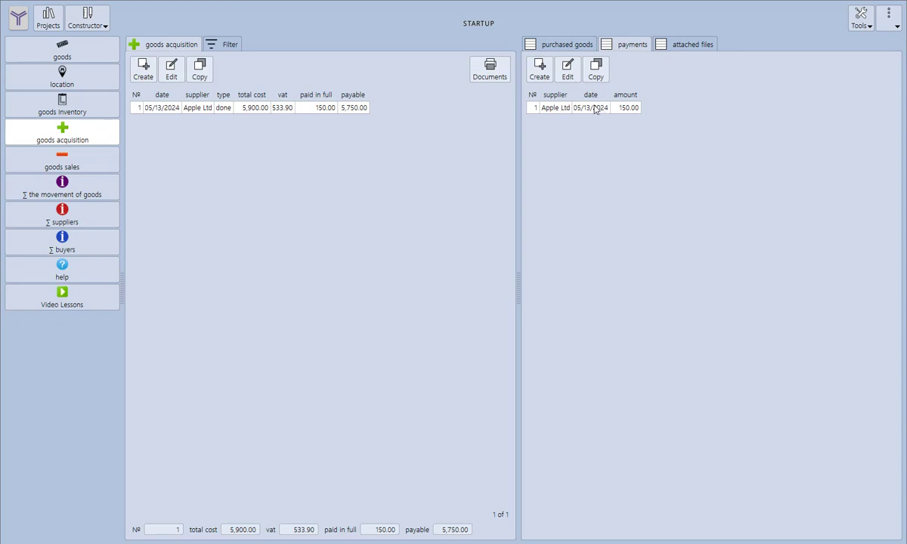
click(677, 47)
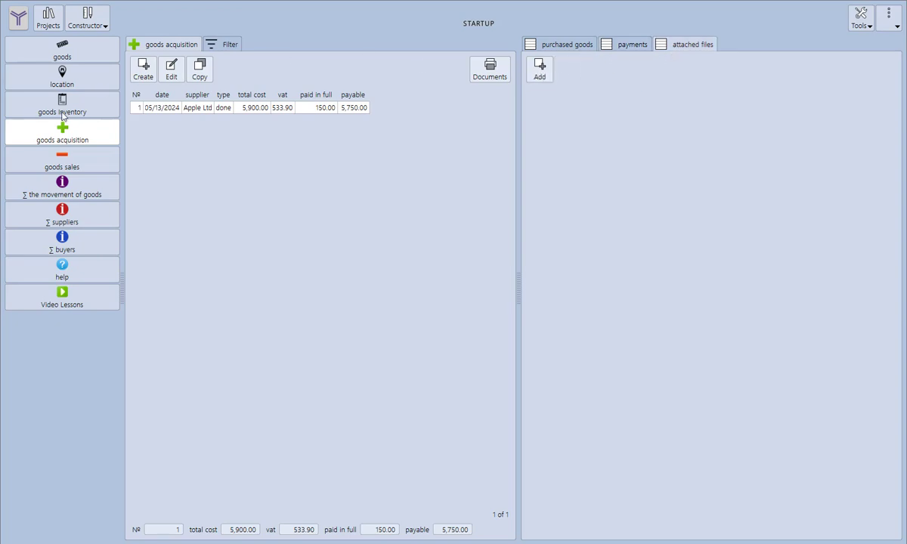
click(484, 68)
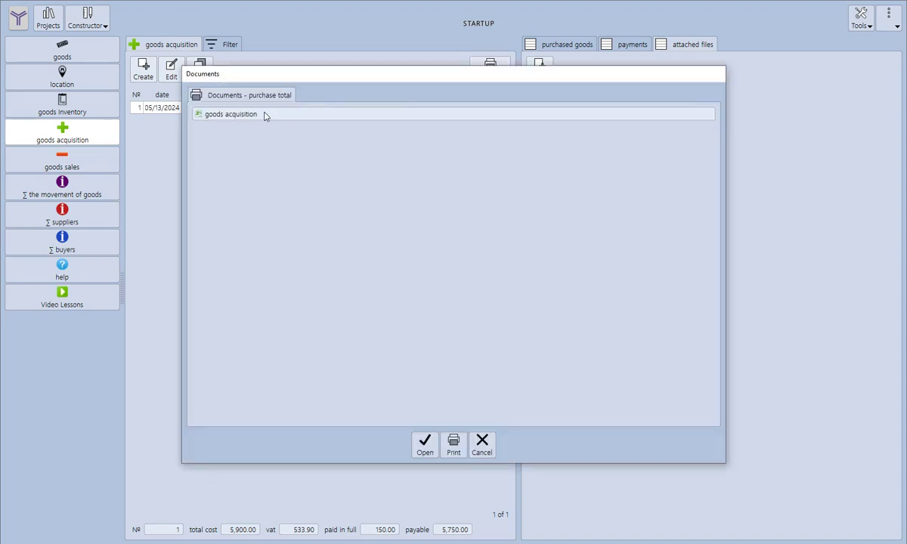
click(236, 113)
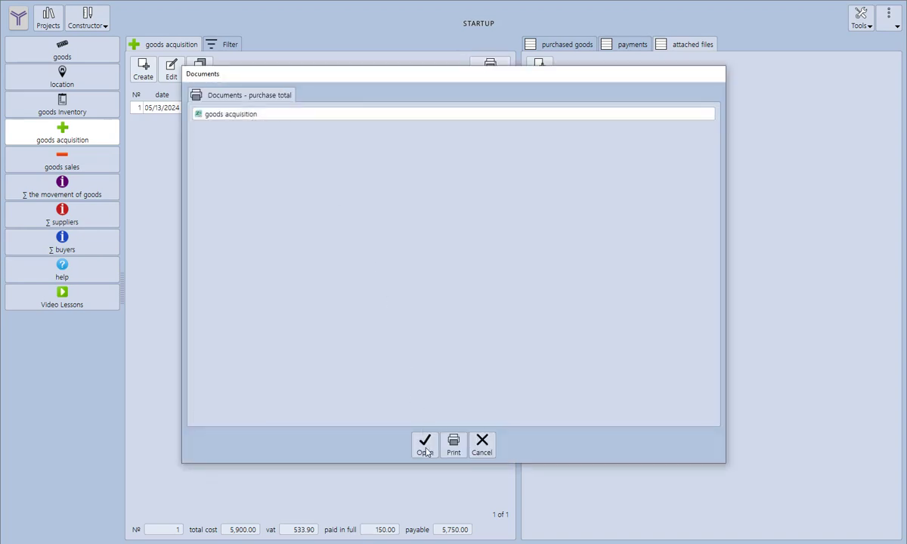
click(482, 451)
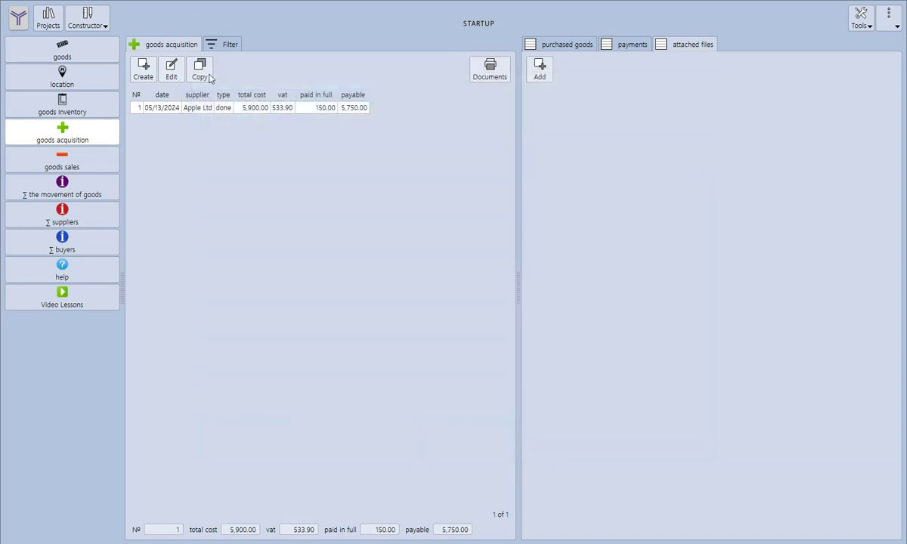
click(228, 44)
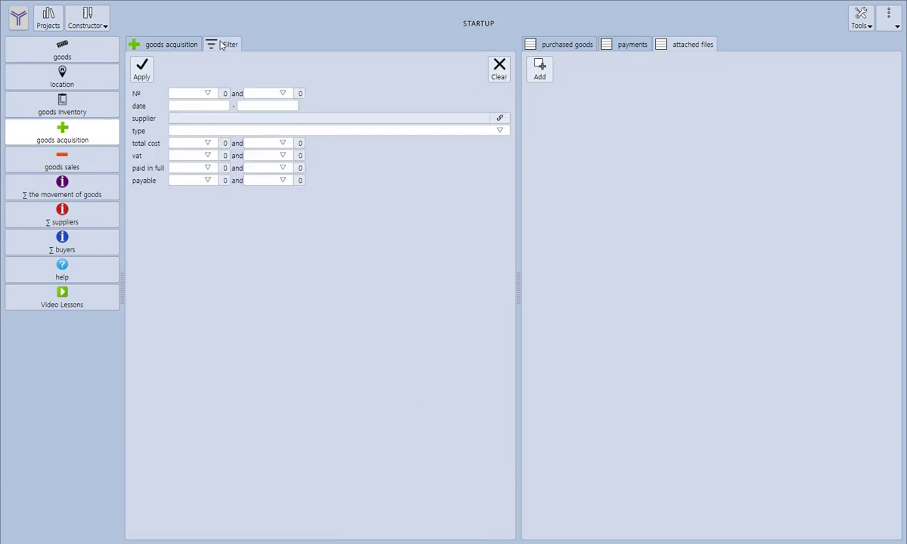
Step: Open goods sales and slightly widen the pane for sold goods, payments and attached files
click(75, 168)
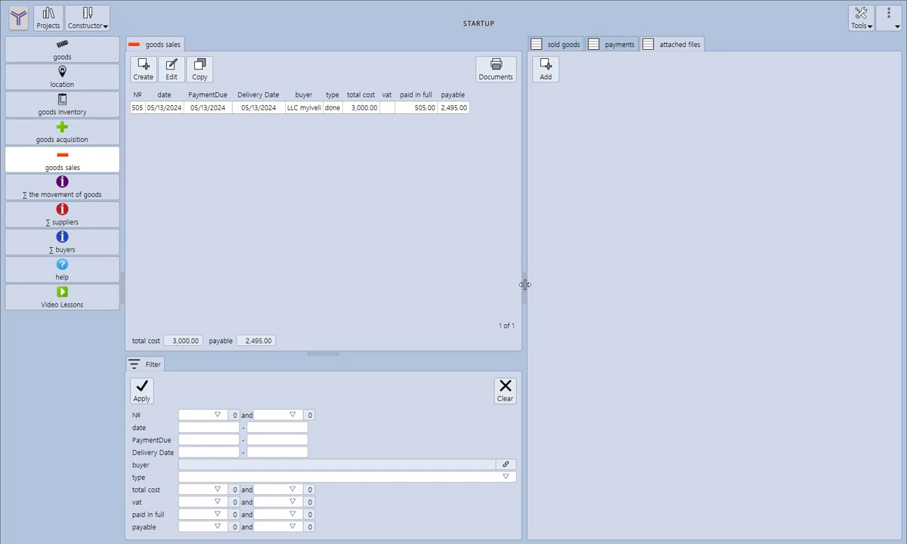
mouse_move(523, 285)
mouse_down()
mouse_move(505, 285)
mouse_move(519, 286)
mouse_up()
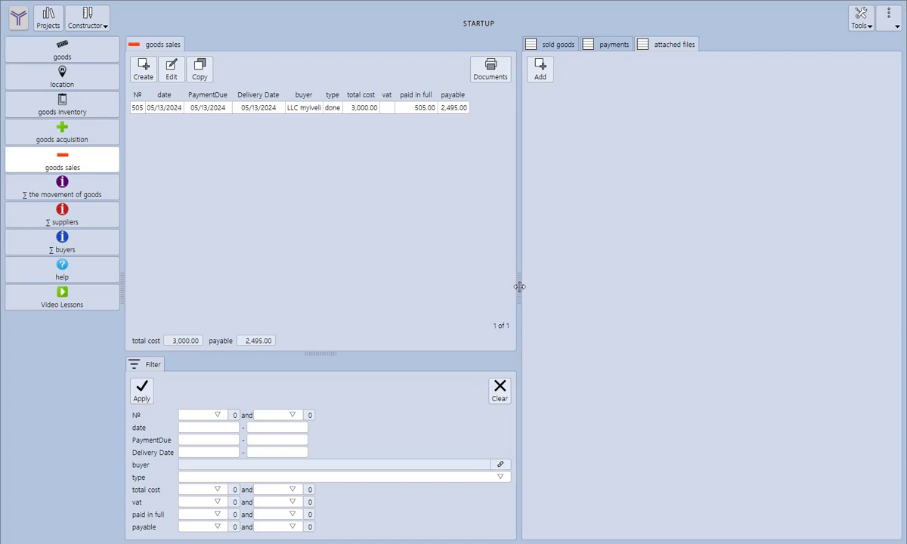
Step: Review the 05/13/2024 sale record and the list of buyers it can be linked to, closing both without saving
double_click(208, 109)
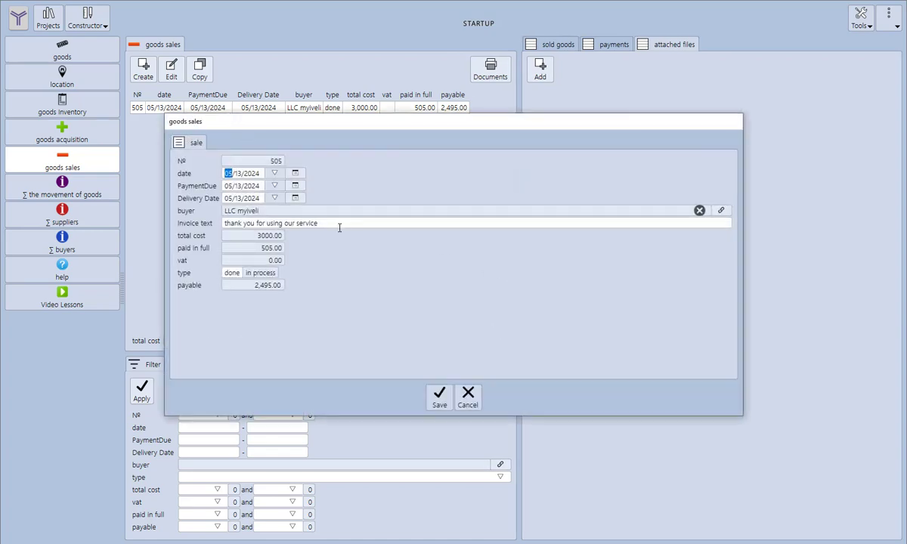
click(720, 210)
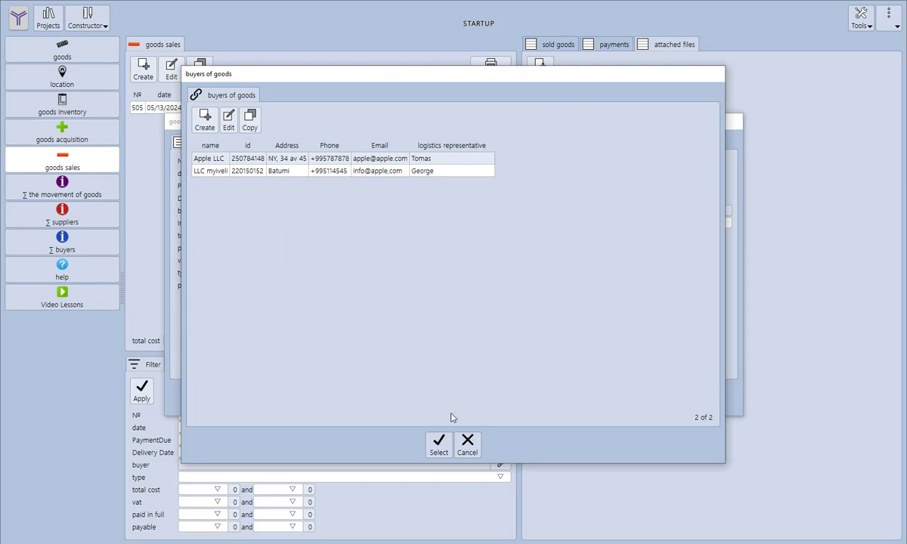
click(468, 444)
key(Escape)
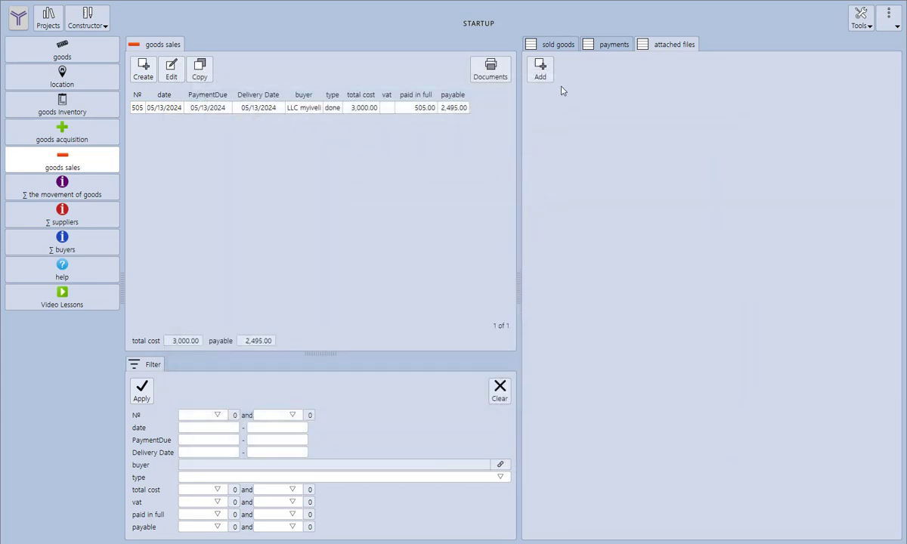
Step: Examine the iphone entry in the sold goods, including its goods selection list and VAT allocation option, and cancel without saving
click(549, 48)
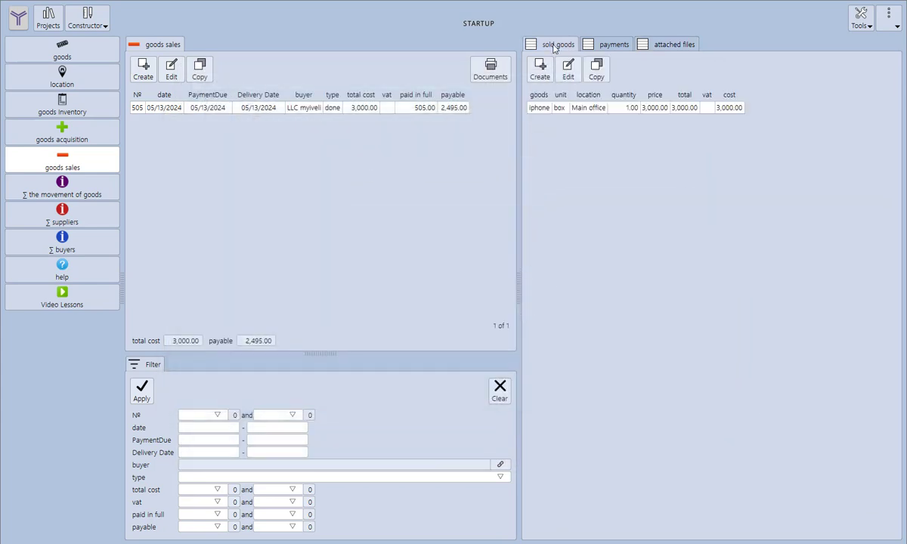
double_click(563, 112)
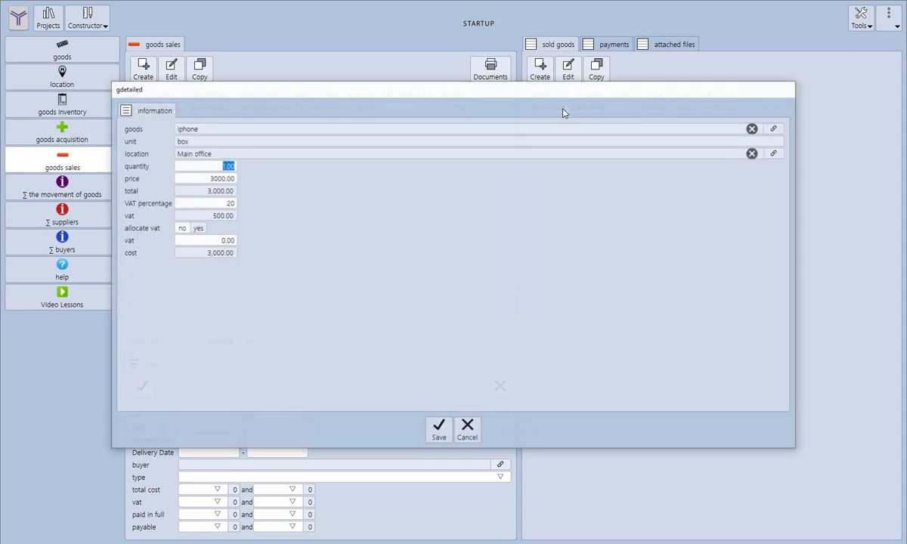
click(774, 128)
click(467, 446)
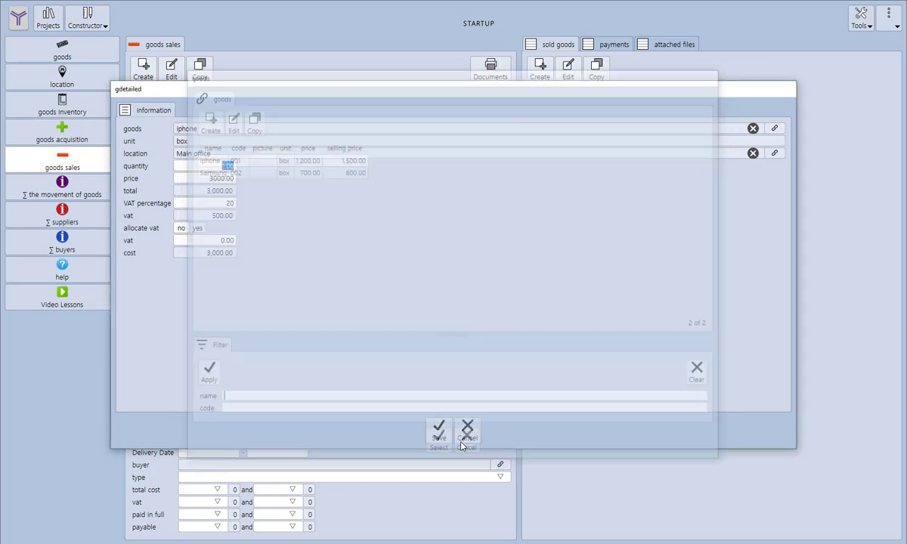
click(178, 229)
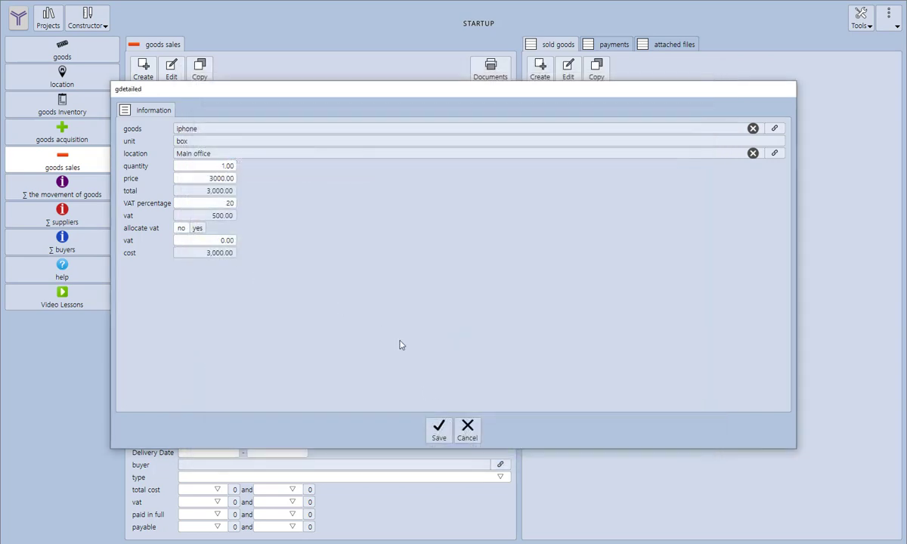
click(472, 441)
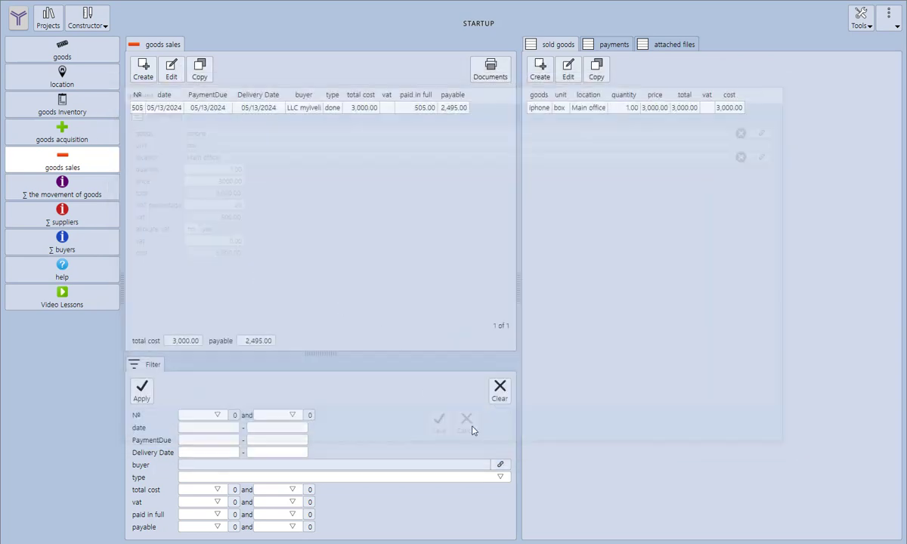
Step: Review the payments recorded for the sale and its attached files
click(611, 45)
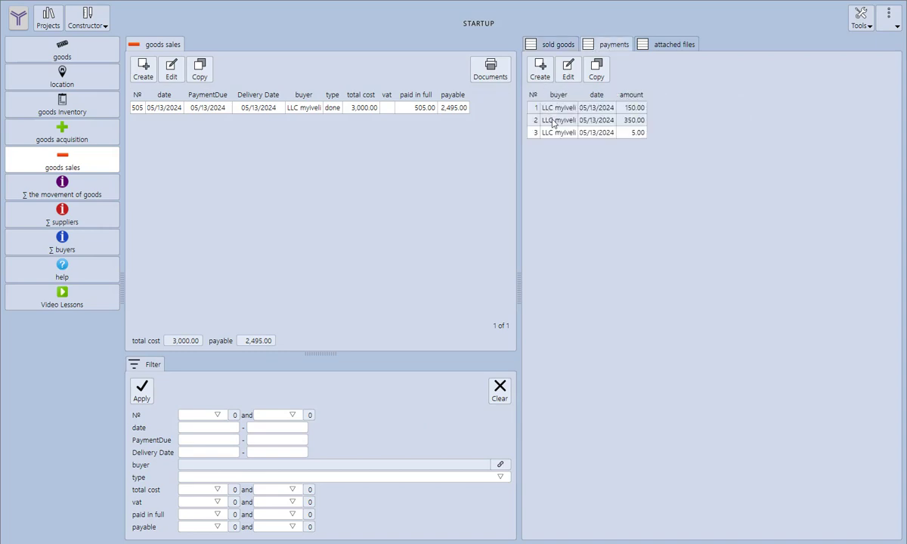
click(638, 46)
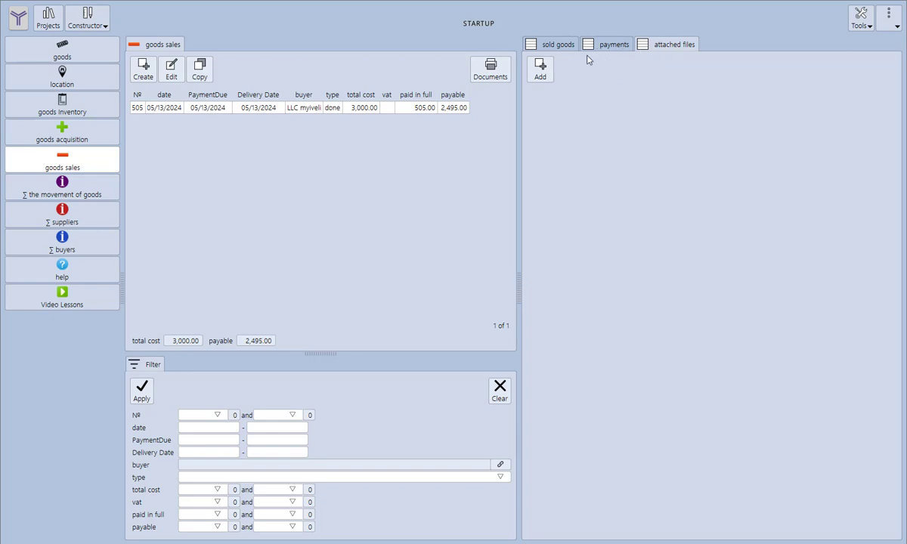
Step: Open the sale's invoice document in Word and read through its billing, shipping and item details
click(487, 74)
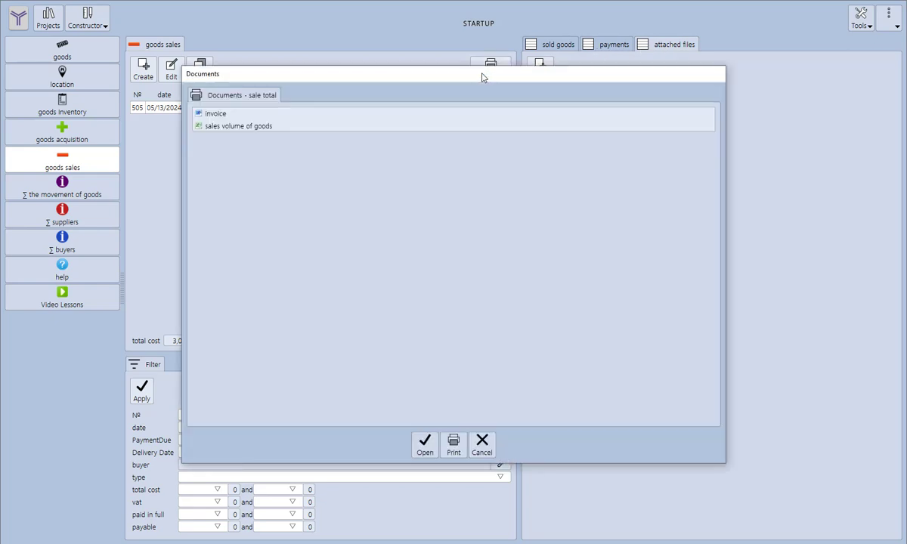
click(212, 115)
click(424, 448)
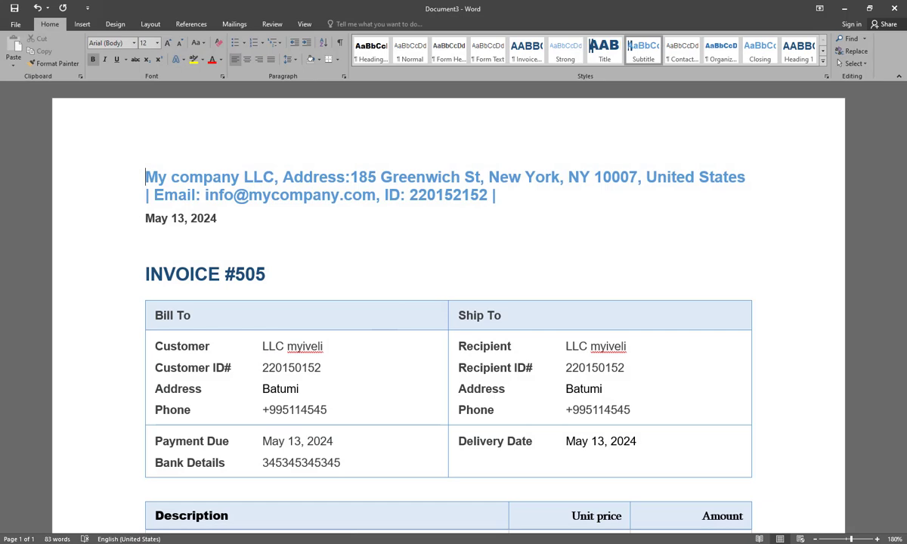
scroll(408, 362, down, 5)
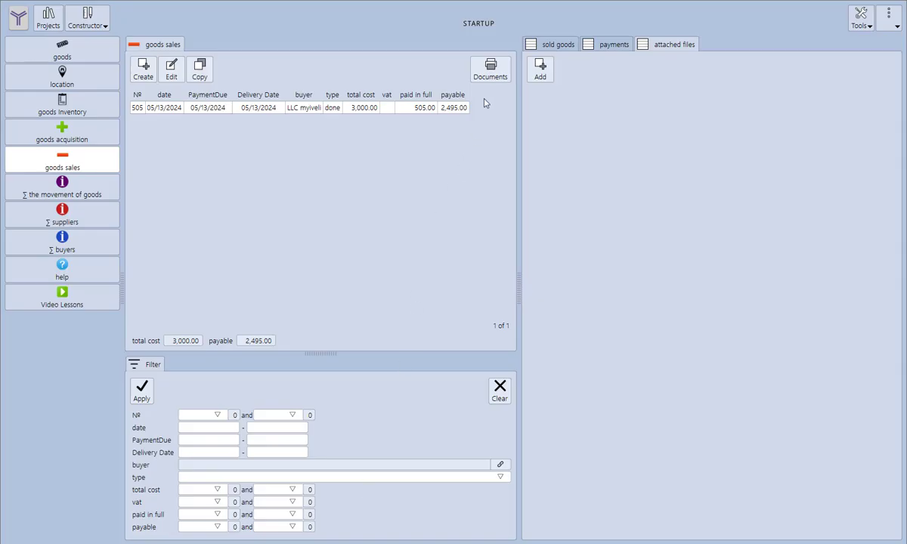
Step: Check which documents the sale offers, highlight sales volume of goods, and cancel without opening it
click(496, 79)
click(235, 124)
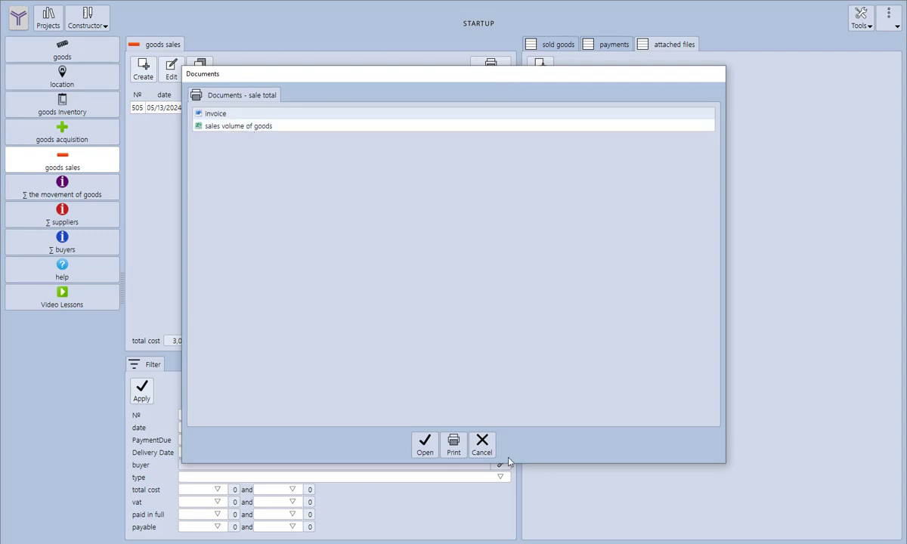
click(483, 456)
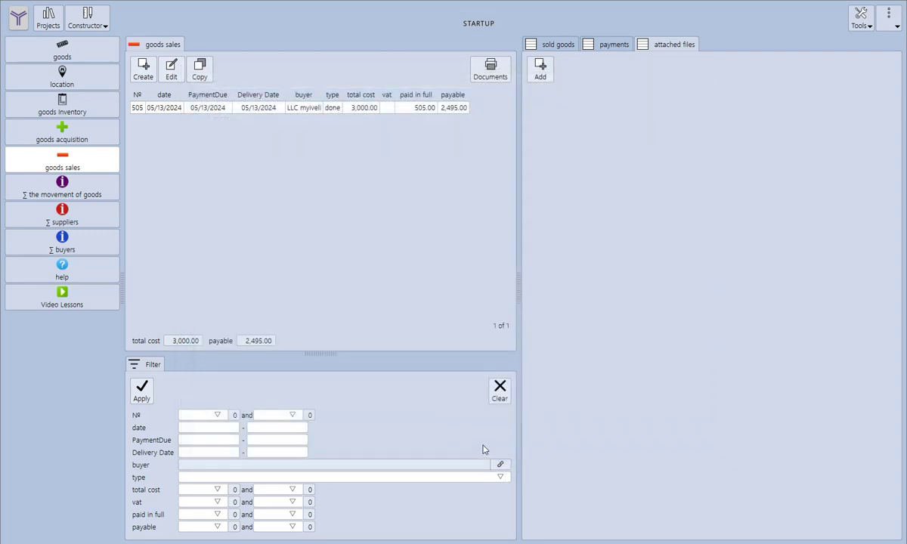
Step: Review the movement of goods summary and the start and end date choices of its filter
click(84, 194)
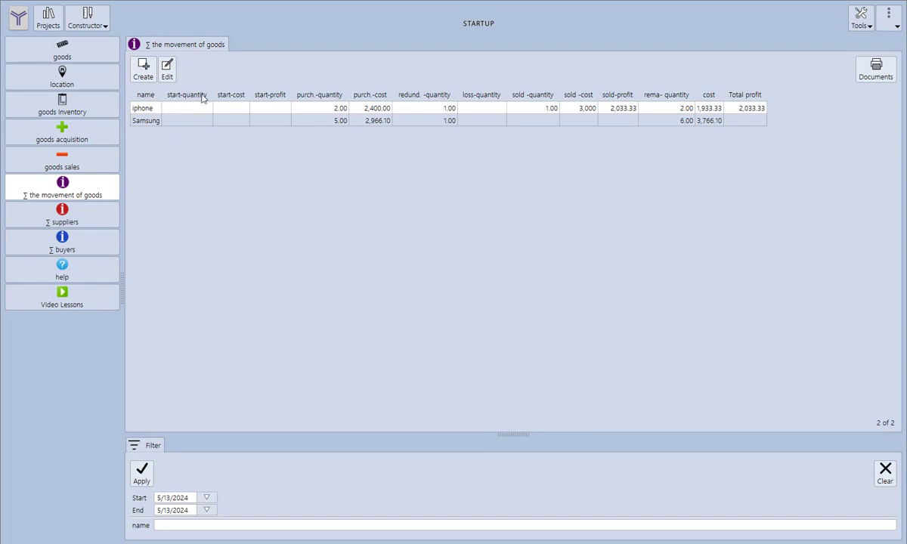
click(206, 499)
click(210, 510)
click(209, 510)
click(209, 511)
Step: Set the counter of location shop 3 to no, save it, and check the movement of goods summary
click(64, 74)
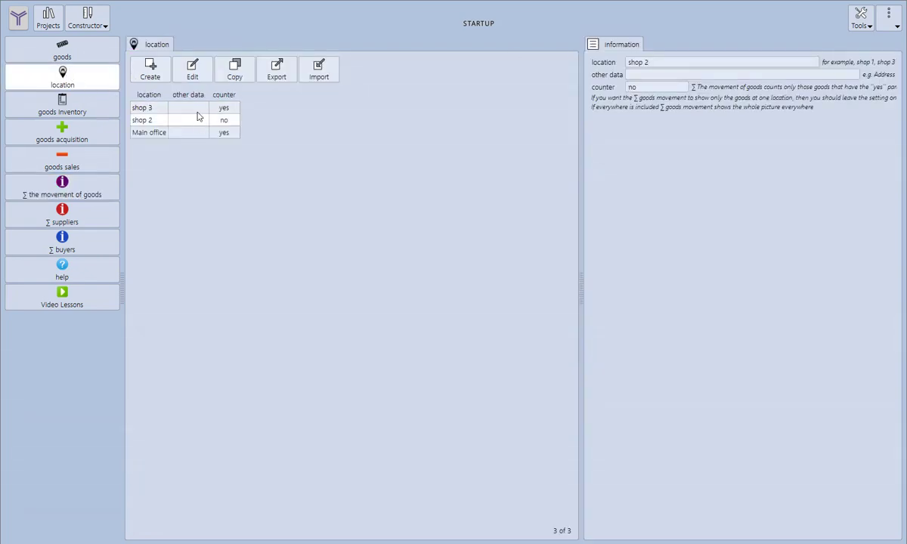
double_click(190, 111)
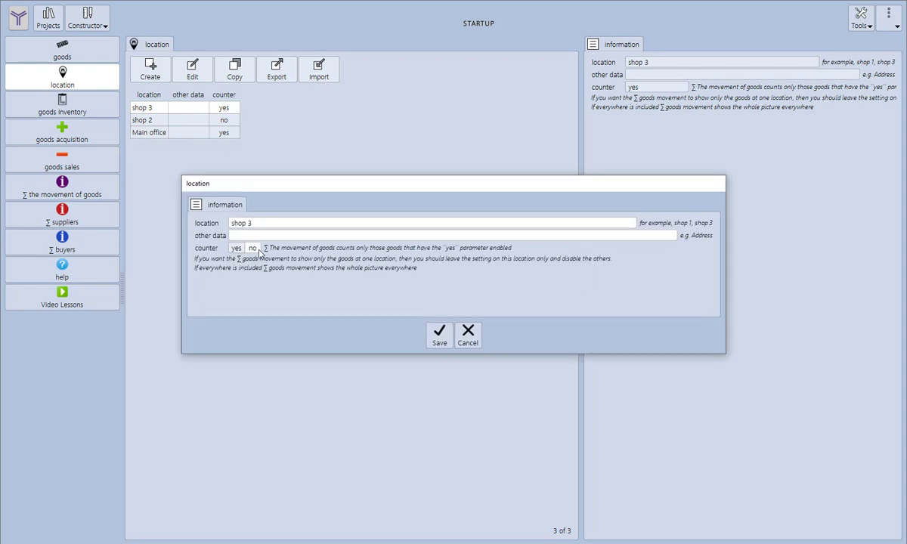
click(444, 341)
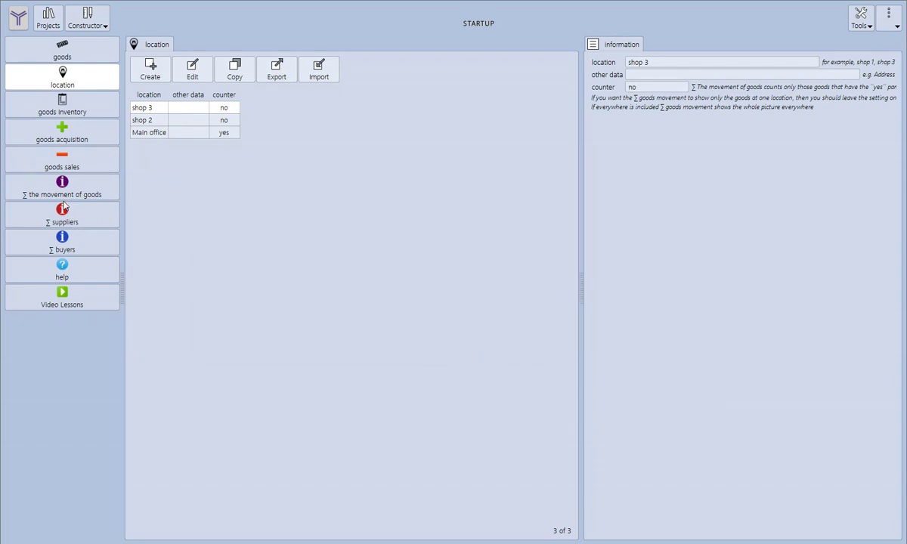
click(62, 189)
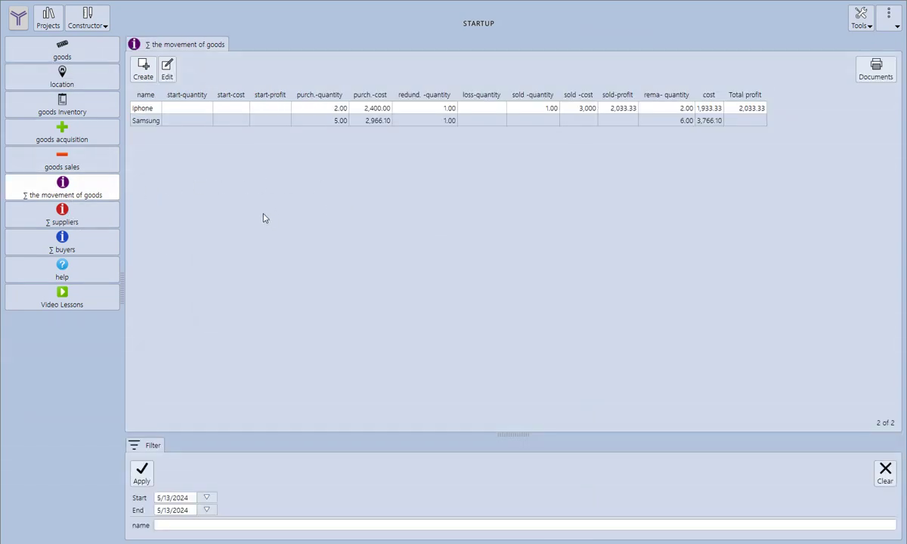
Step: Set the Main office location's counter to no, save it, and recheck the movement of goods summary
click(77, 78)
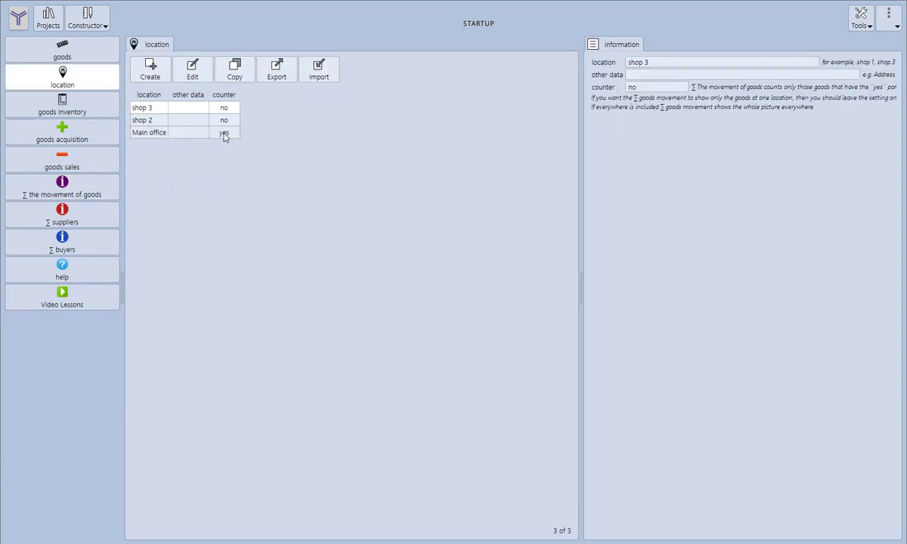
click(223, 133)
double_click(224, 133)
click(237, 248)
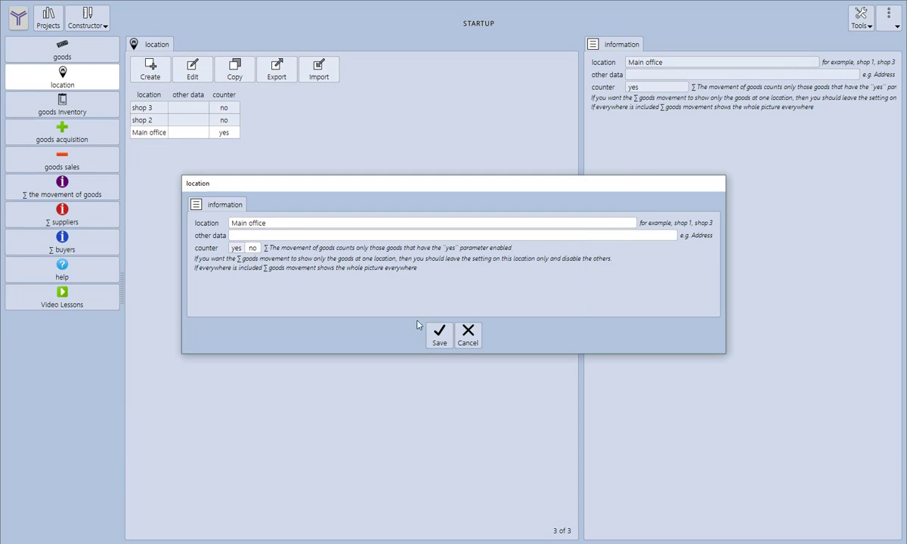
click(64, 183)
click(63, 182)
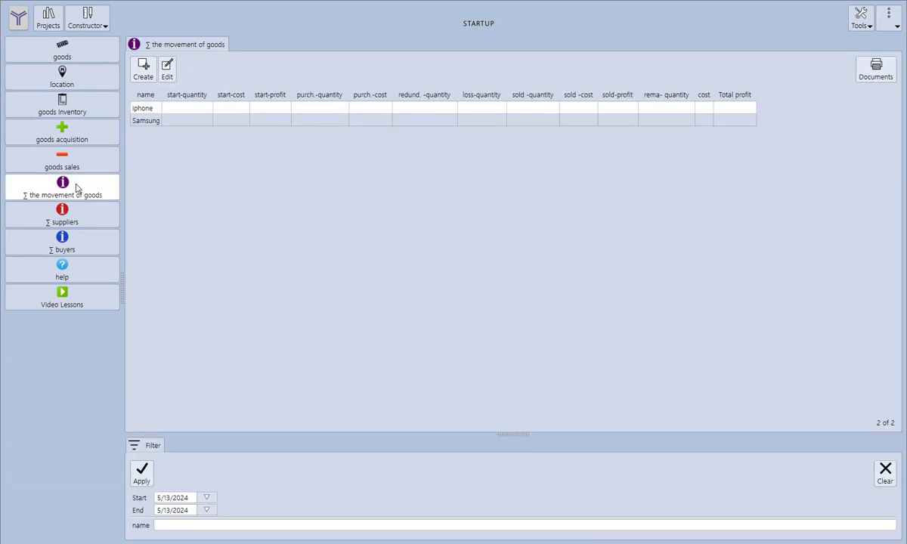
Step: View the shop 2 location record with its counter option and cancel without saving
click(72, 79)
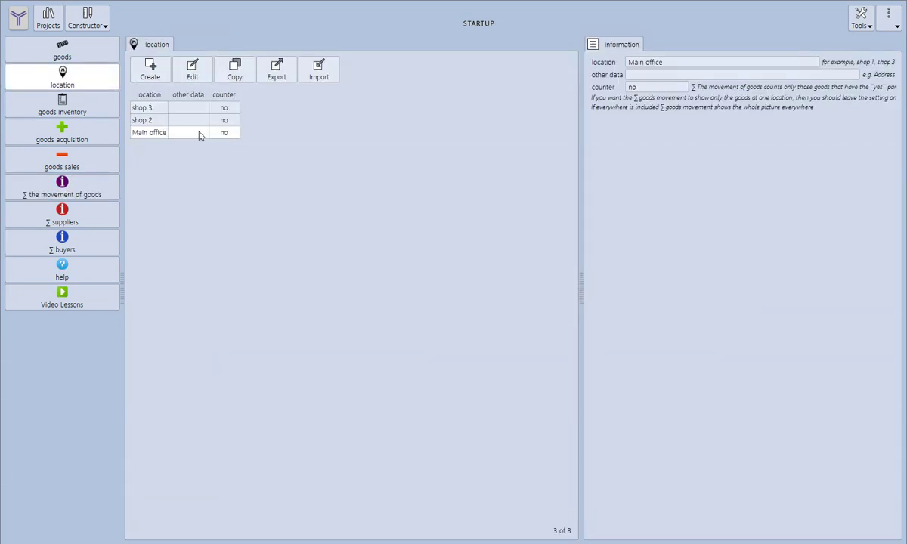
double_click(223, 121)
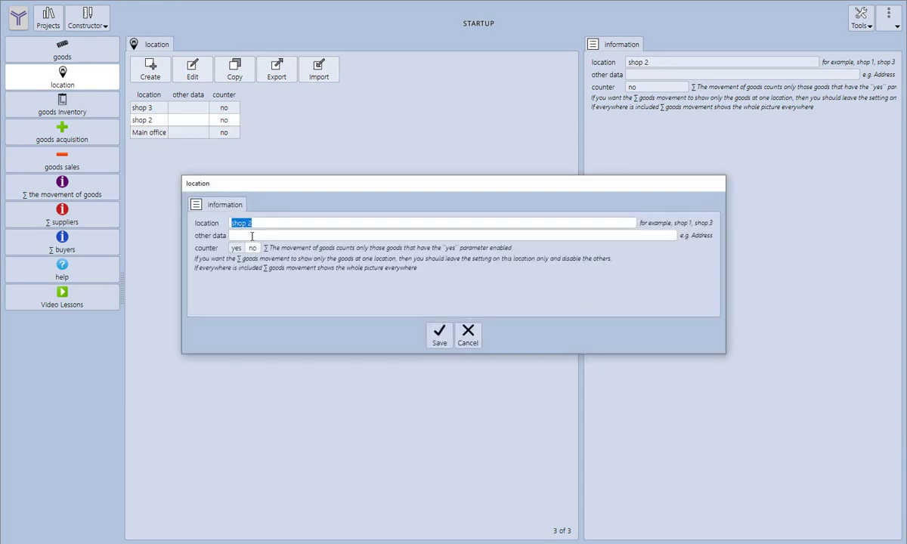
click(467, 337)
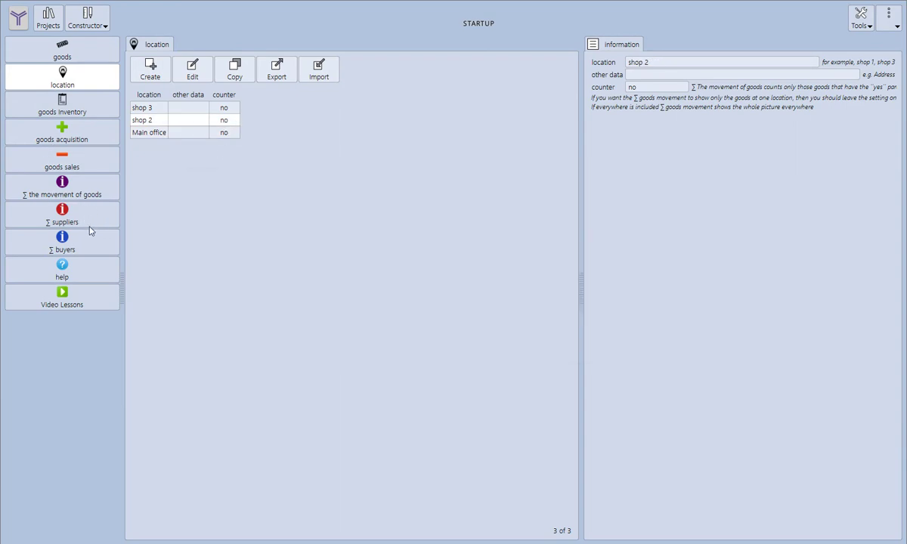
Step: Review the suppliers summary and its available suppliers document, closing the document list without opening it
click(65, 213)
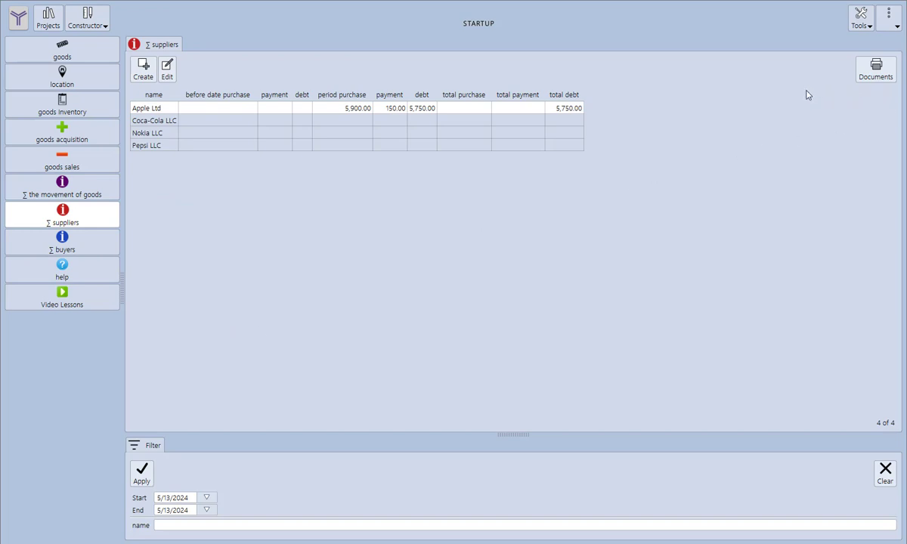
click(858, 77)
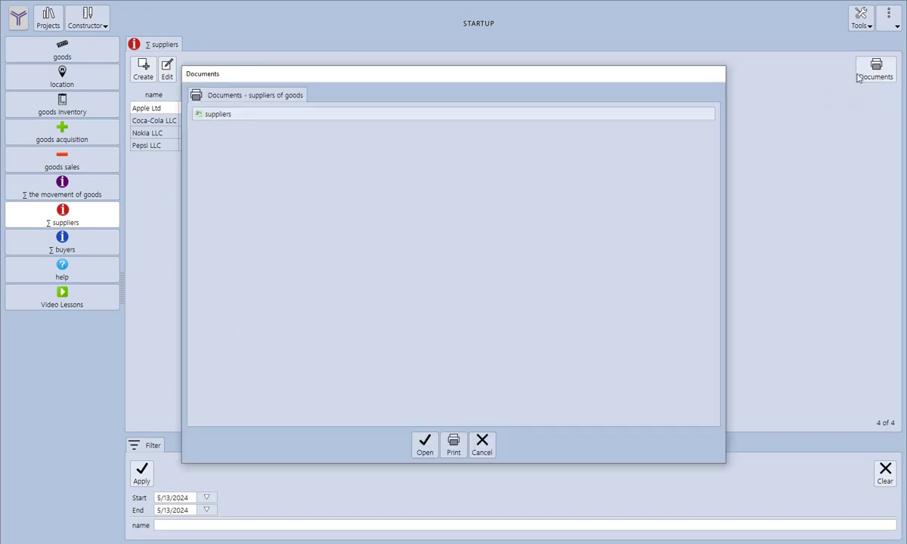
click(226, 115)
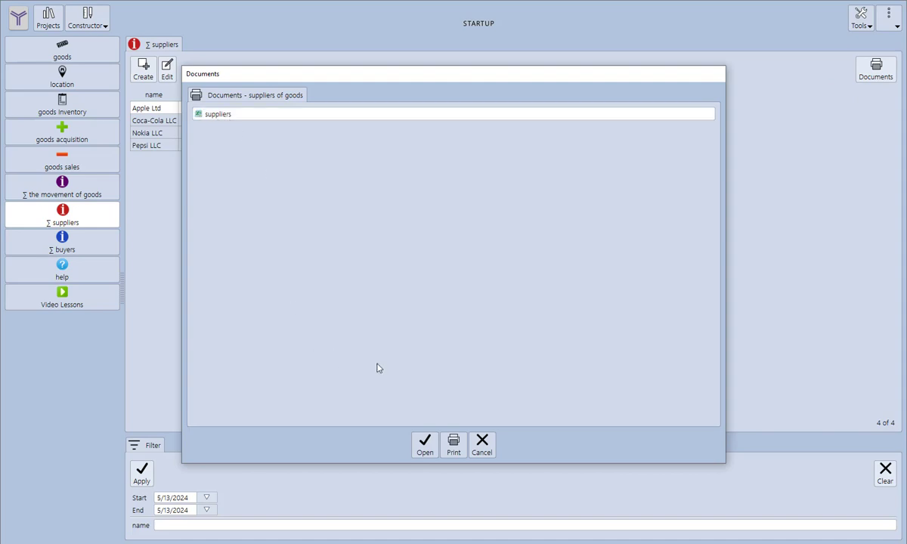
click(476, 448)
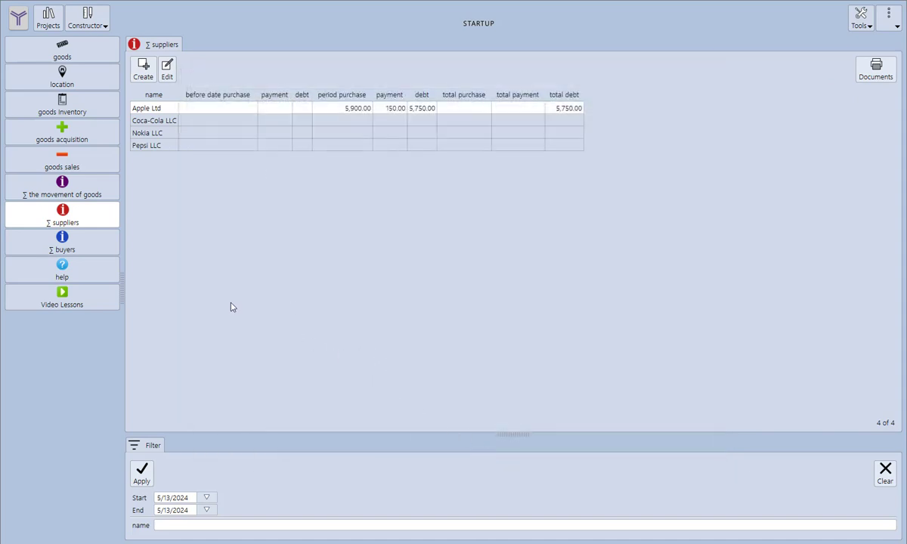
Step: Review the buyers summary, the start and end date choices of its filter, and its list of documents
click(92, 237)
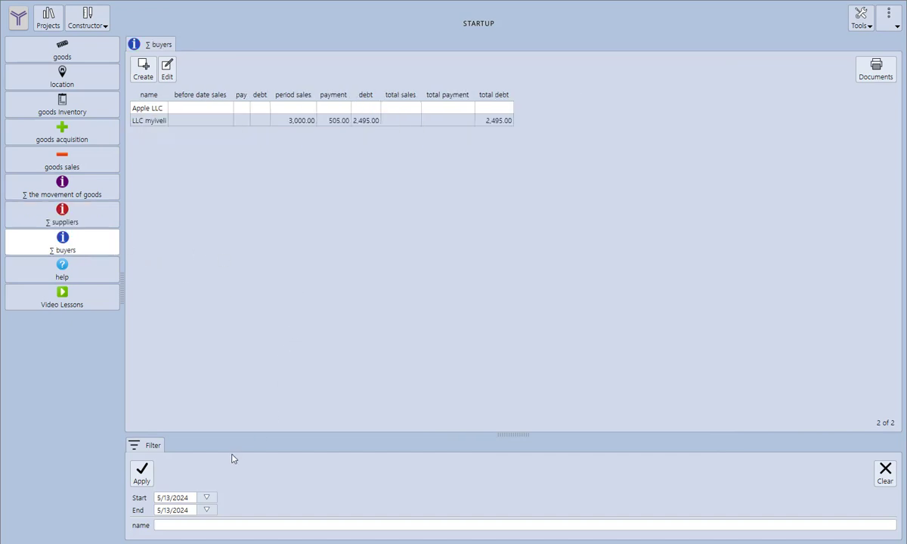
click(207, 500)
click(210, 513)
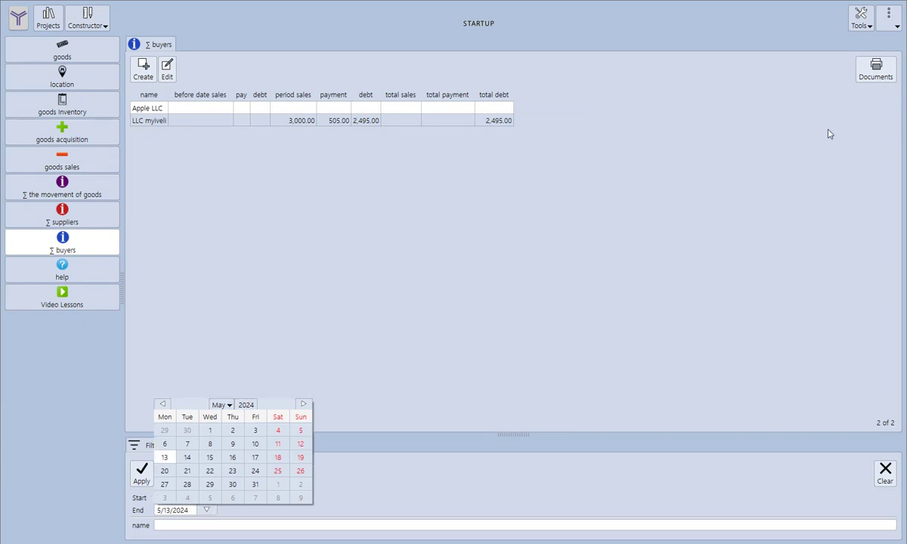
click(744, 113)
click(877, 72)
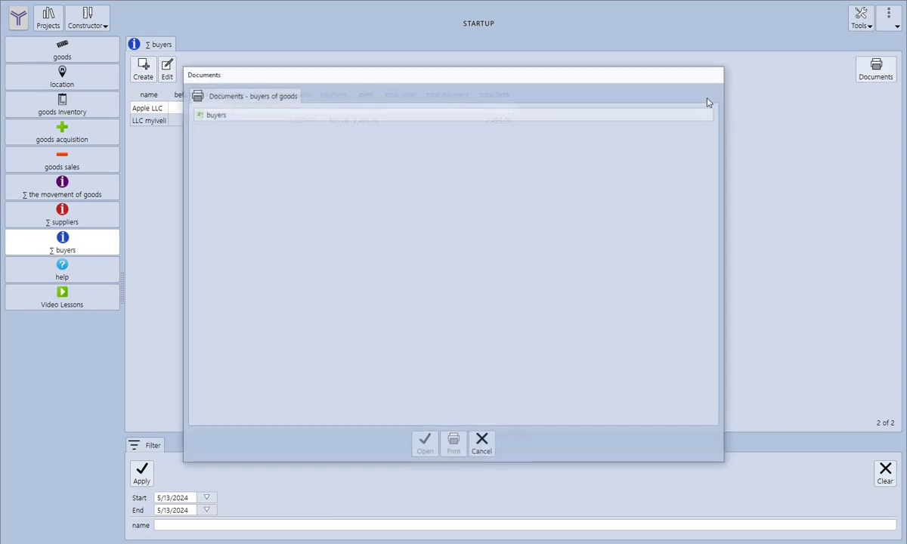